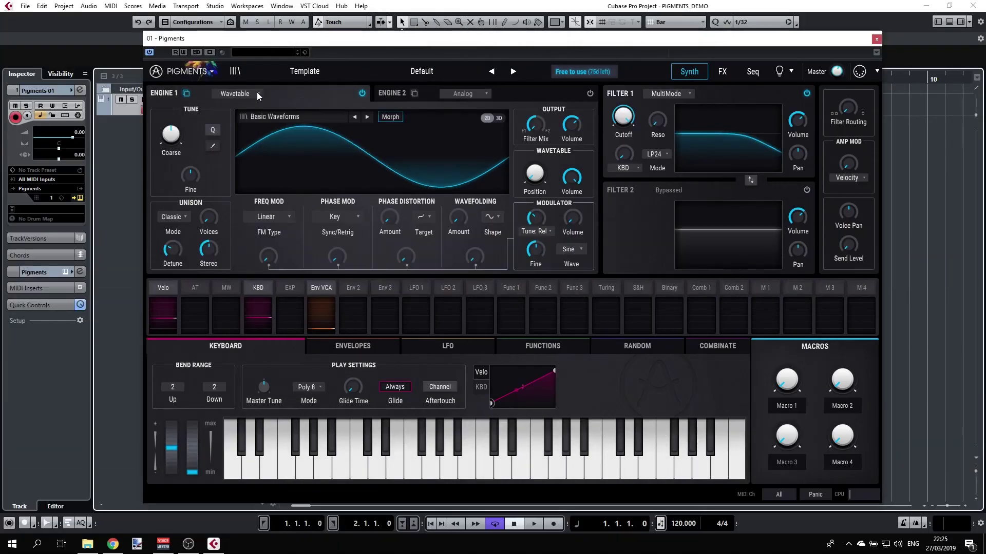
Step: Try Engine 1's coarse tuning at low and high extremes such as -60 and 53 semitones, and reset it to 0
left_click(256, 123)
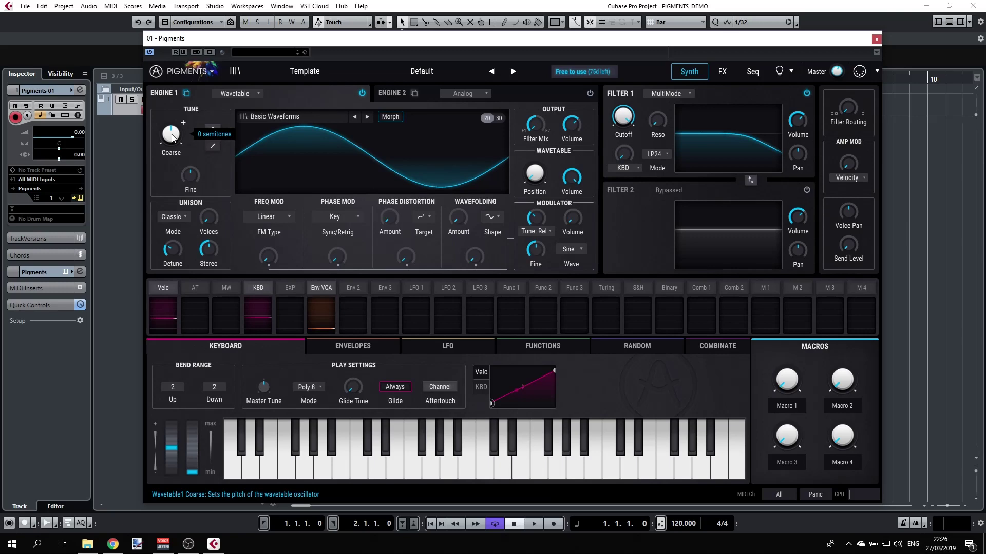
scroll(183, 122, "up", 12)
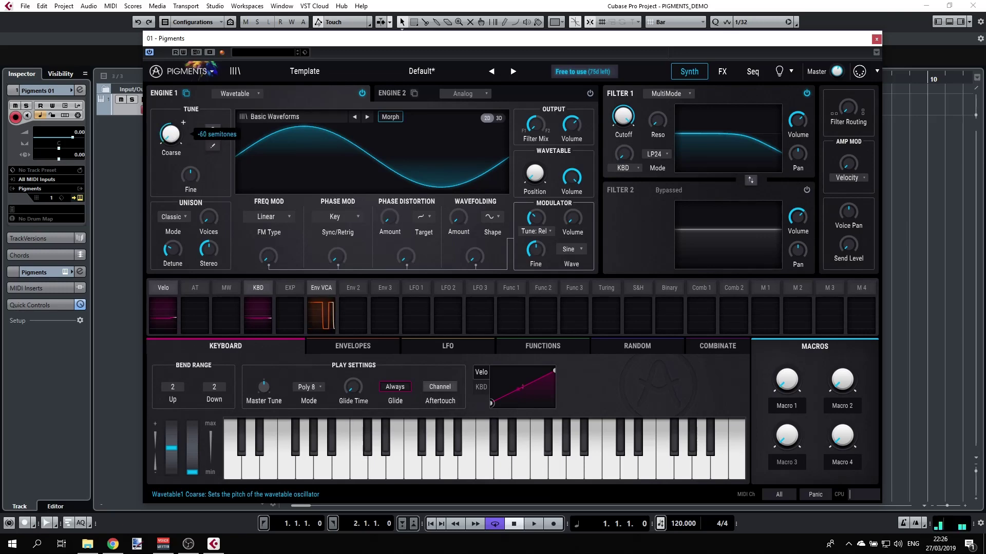
scroll(183, 122, "down", 1)
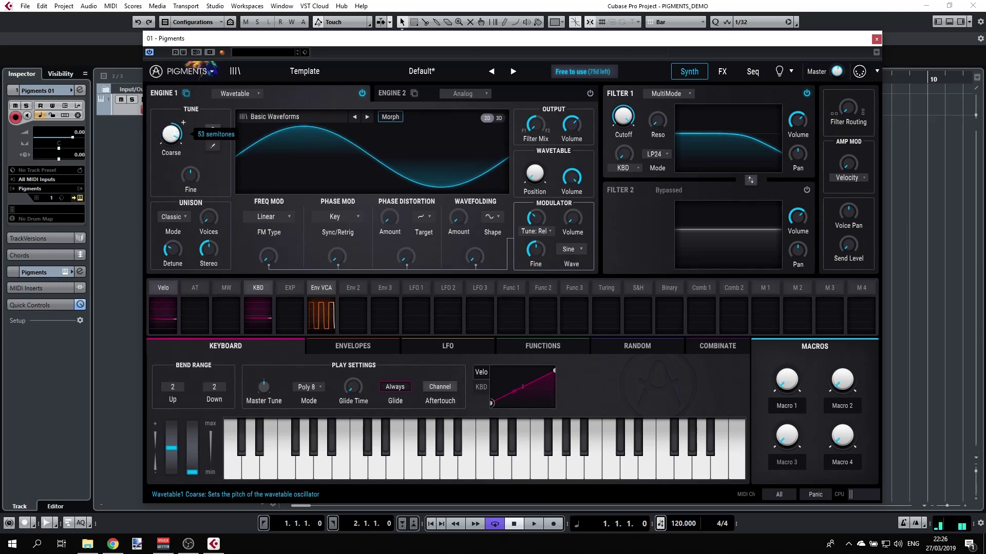
double_click(170, 134)
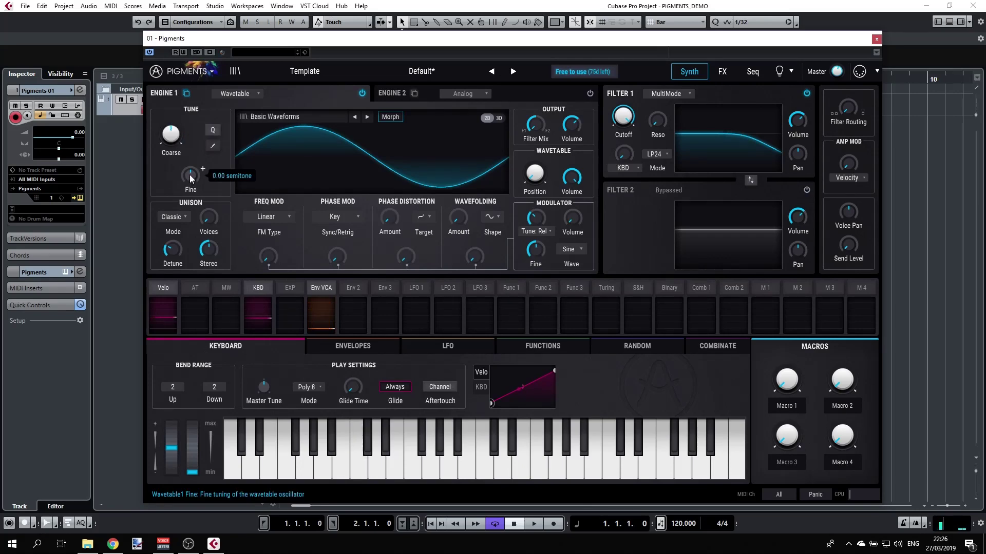
Step: Try raising and lowering Engine 1's fine tuning, resetting it to 0.00 semitone after each change
left_click_drag(190, 178, 190, 154)
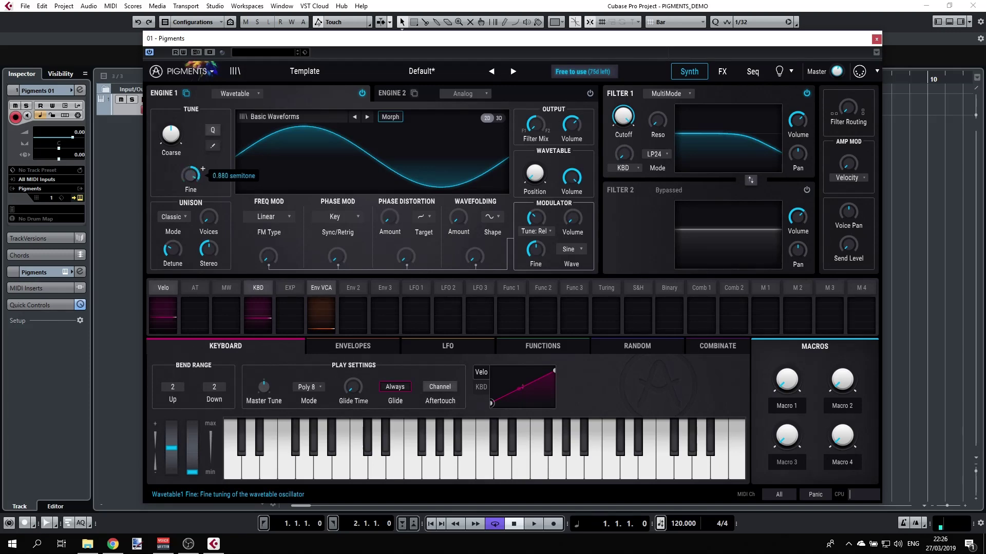
double_click(191, 177)
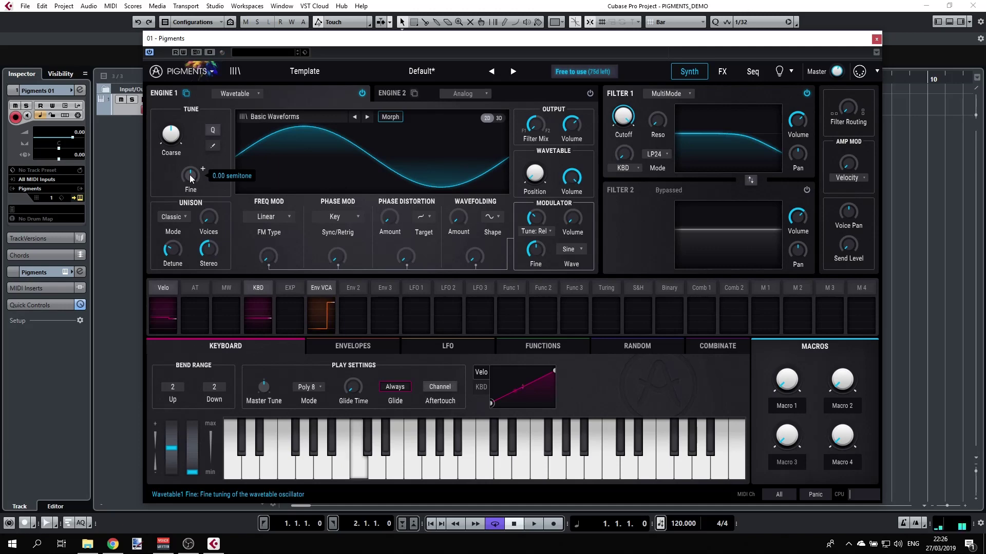
left_click_drag(190, 178, 190, 181)
double_click(191, 177)
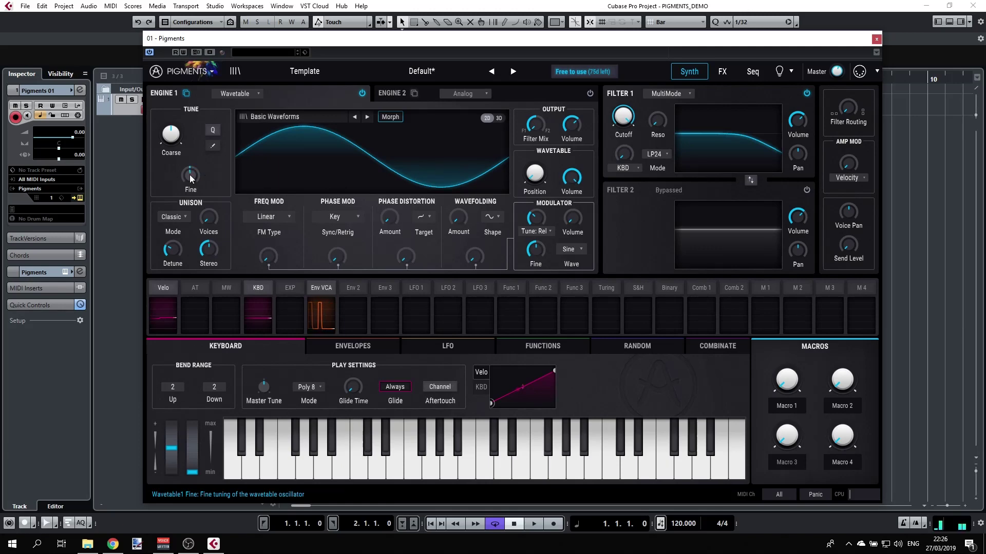
Step: Enable quantized pitch modulation for Engine 1 and exclude the upper-row black-key intervals in Mod Quantize
left_click(213, 132)
left_click(213, 145)
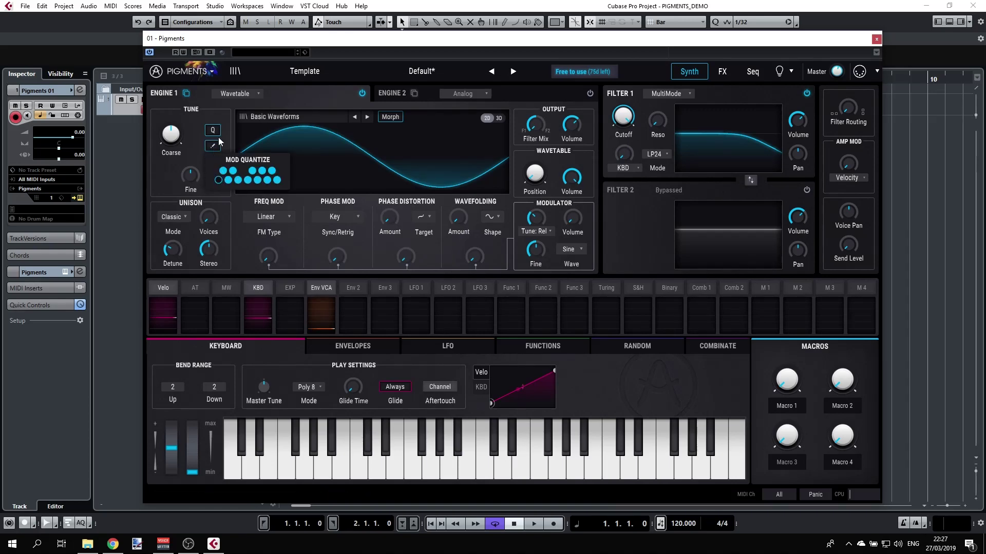
left_click(232, 172)
left_click(253, 171)
left_click(262, 171)
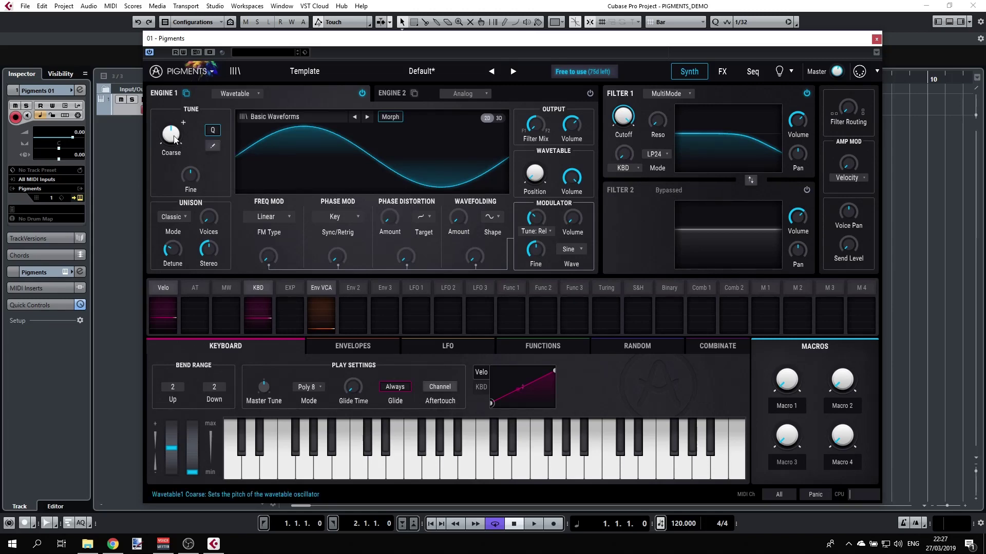
Step: Modulate Engine 1's coarse tuning with LFO 1 by 0.42 and lower LFO 1's synced rate below 1/2
mouse_move(172, 147)
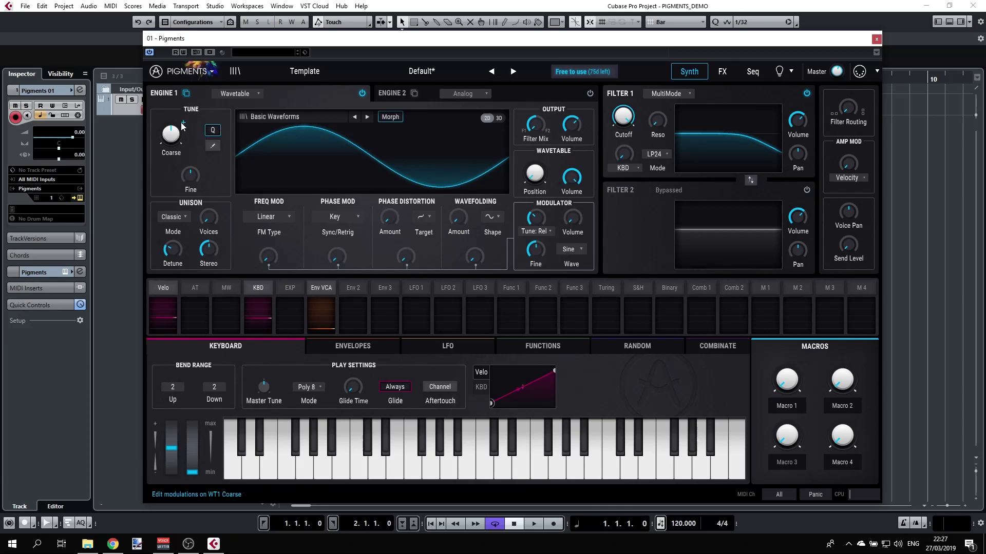
left_click(183, 124)
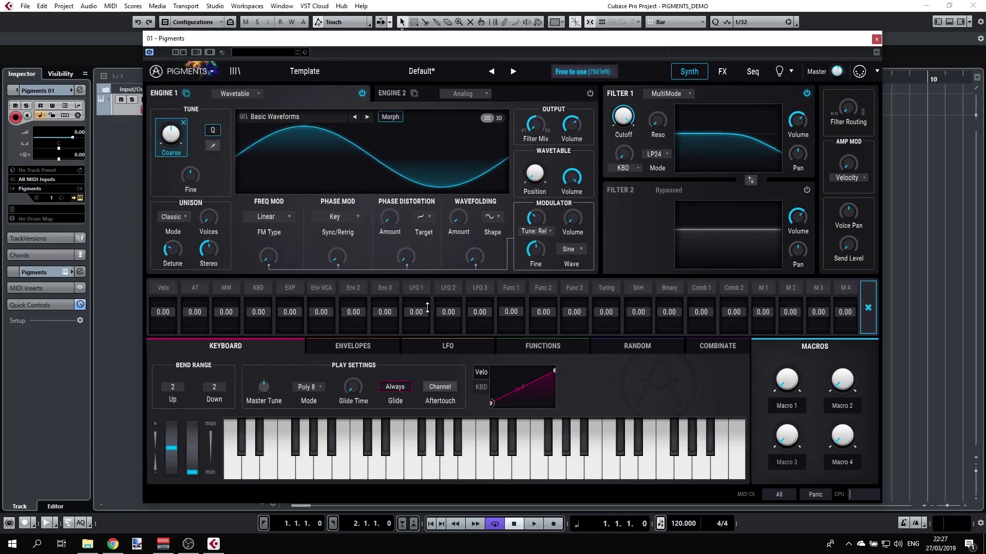
left_click_drag(427, 308, 427, 289)
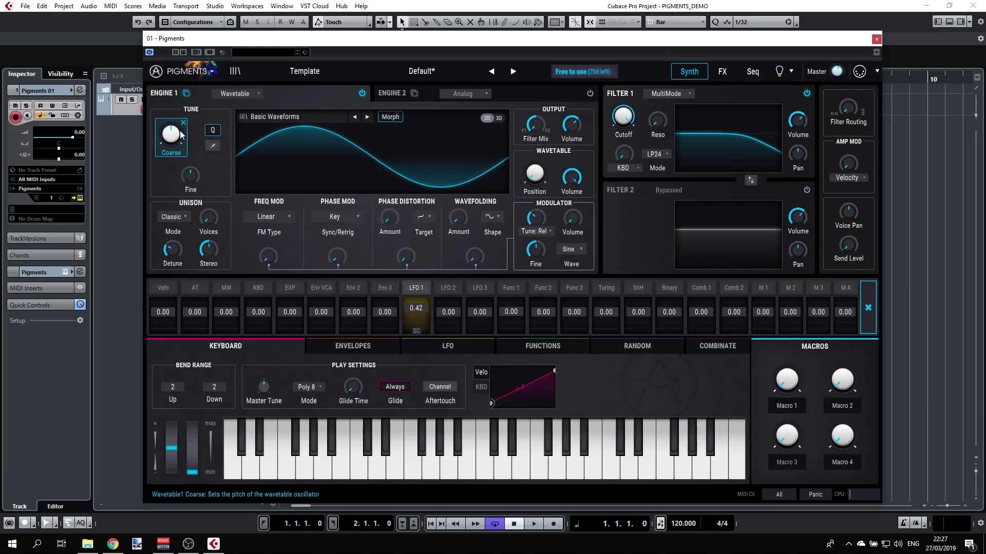
left_click(451, 345)
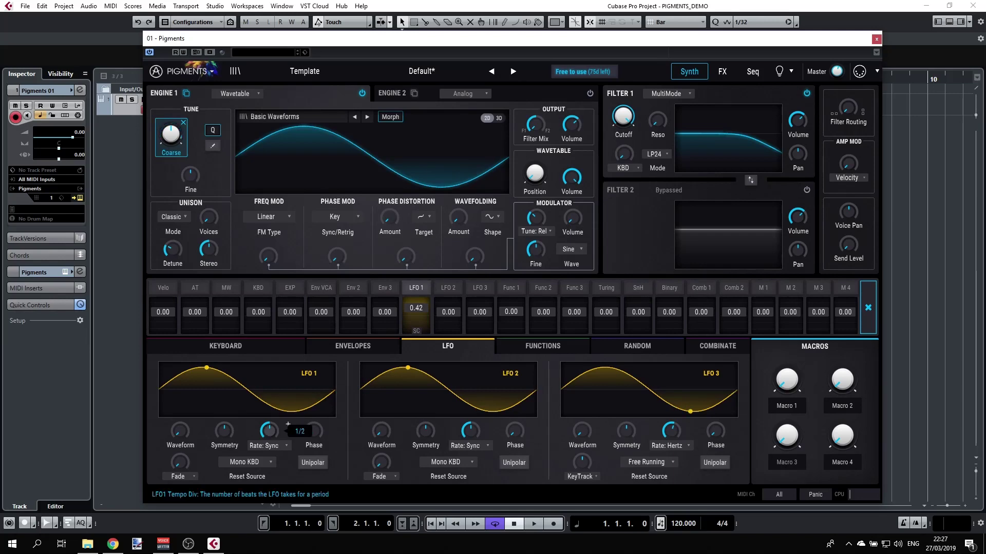
scroll(288, 424, "down", 2)
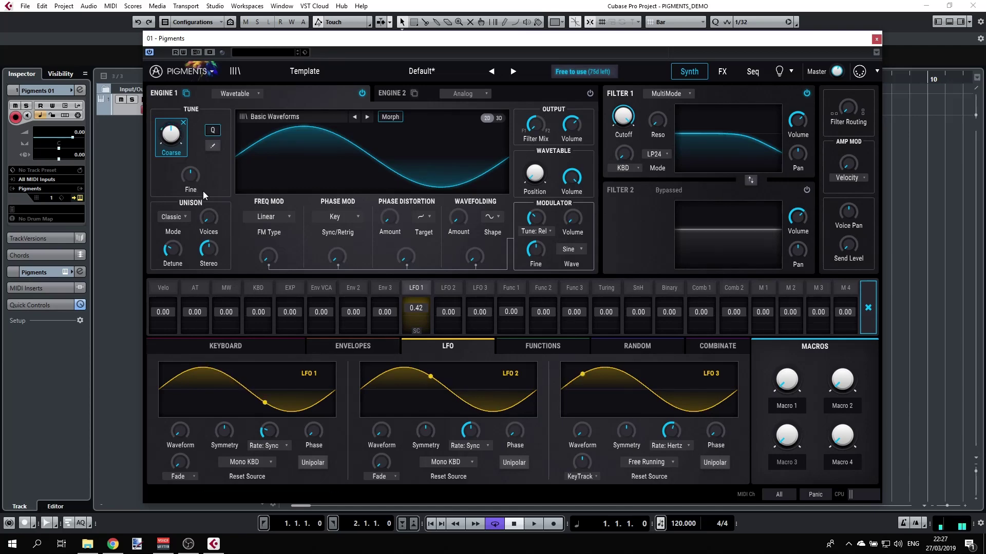
Step: Exclude the second, fourth and sixth from Engine 1's Mod Quantize intervals, and lower LFO 1's synced rate to its minimum
mouse_move(202, 181)
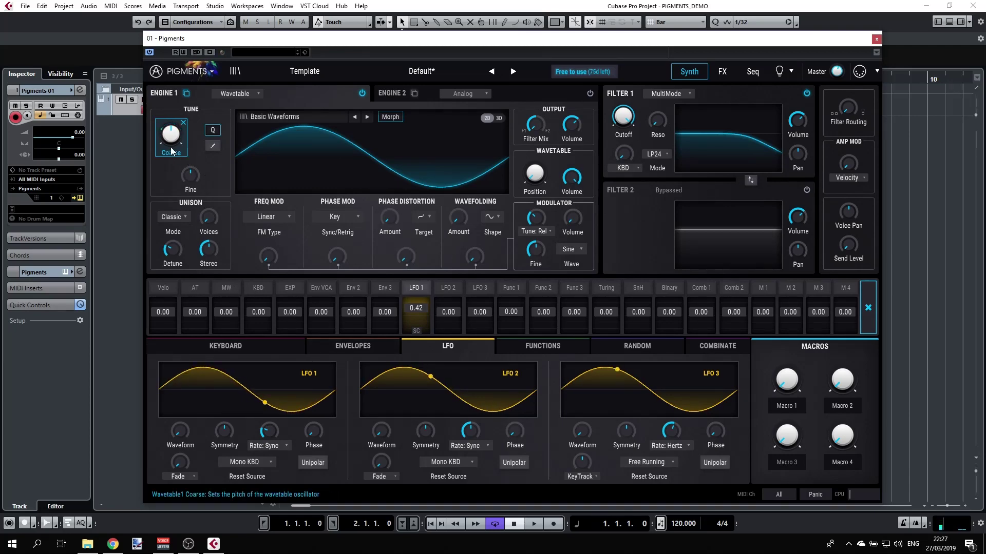
left_click(213, 145)
left_click(229, 180)
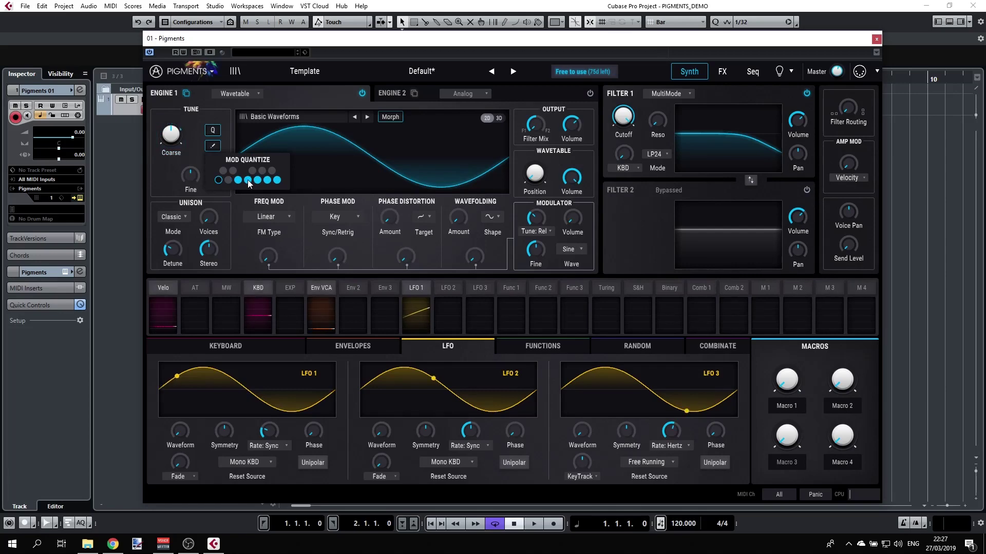
left_click(248, 180)
left_click(267, 179)
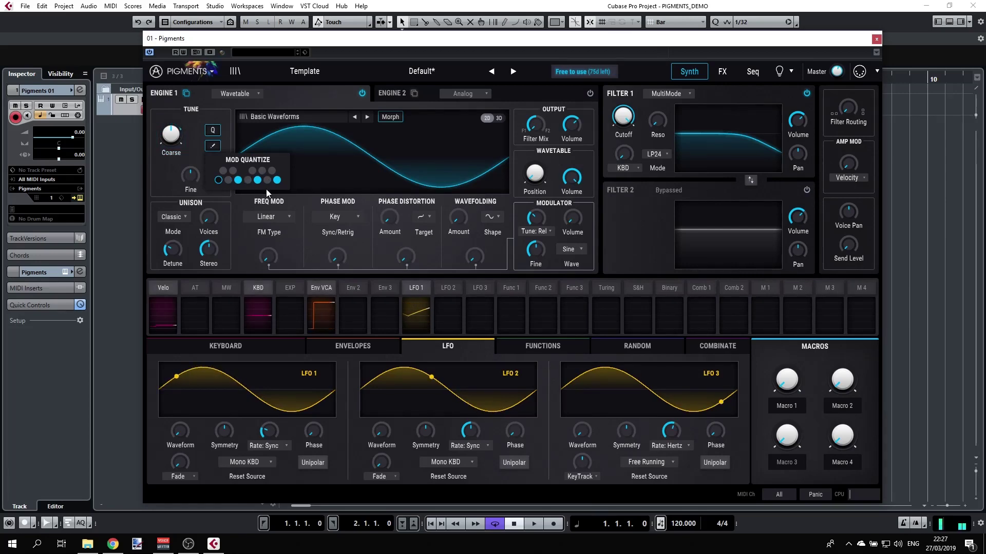
left_click(271, 435)
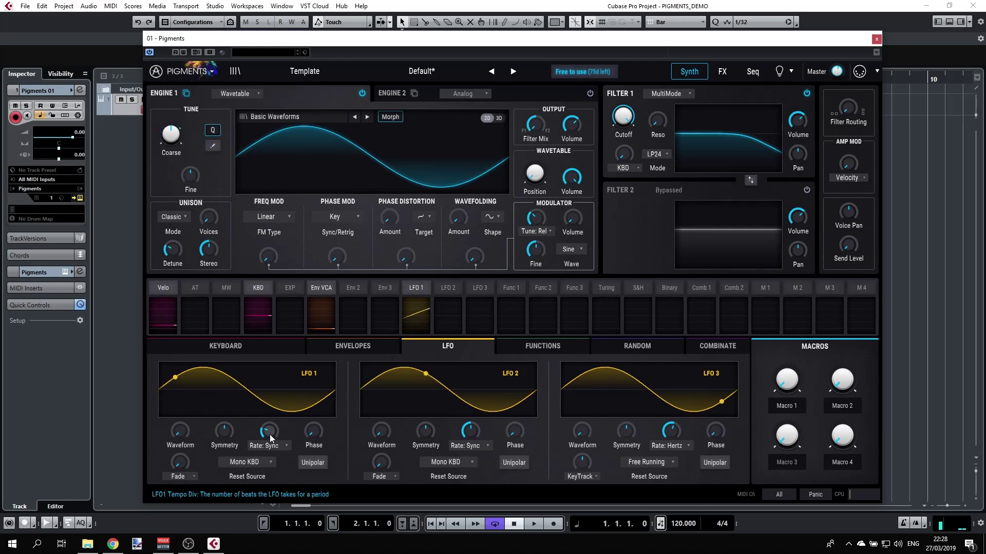
left_click_drag(267, 431, 268, 436)
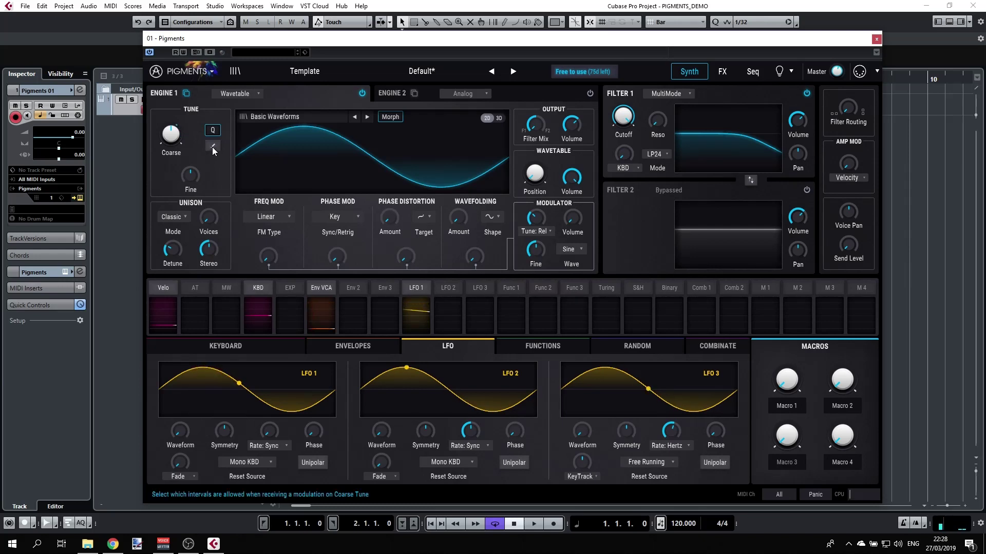
Step: Try Engine 1's coarse tuning at about -8 semitones with the LFO modulation running, and return it to 0
mouse_move(171, 135)
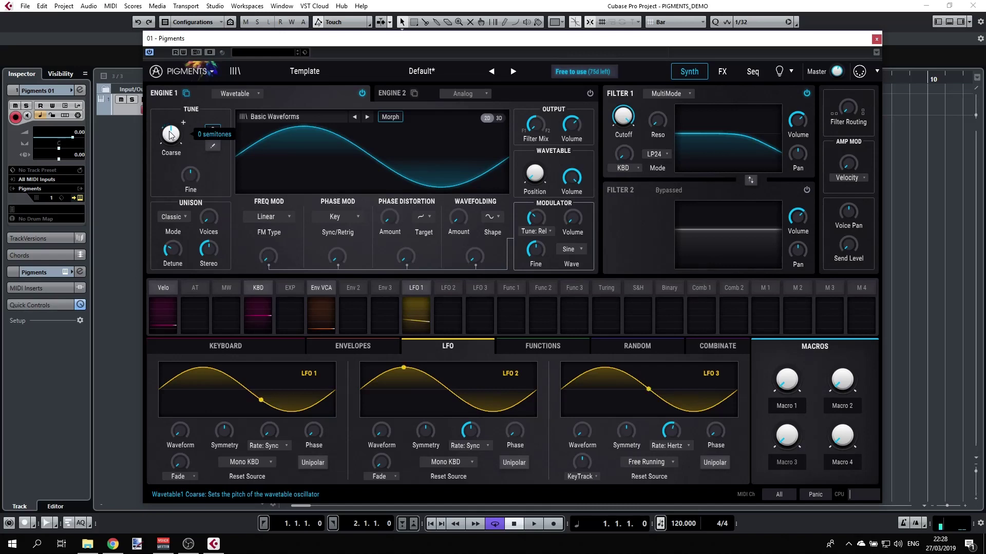
mouse_move(171, 134)
left_mouse_down()
mouse_move(171, 154)
mouse_move(171, 128)
left_mouse_up()
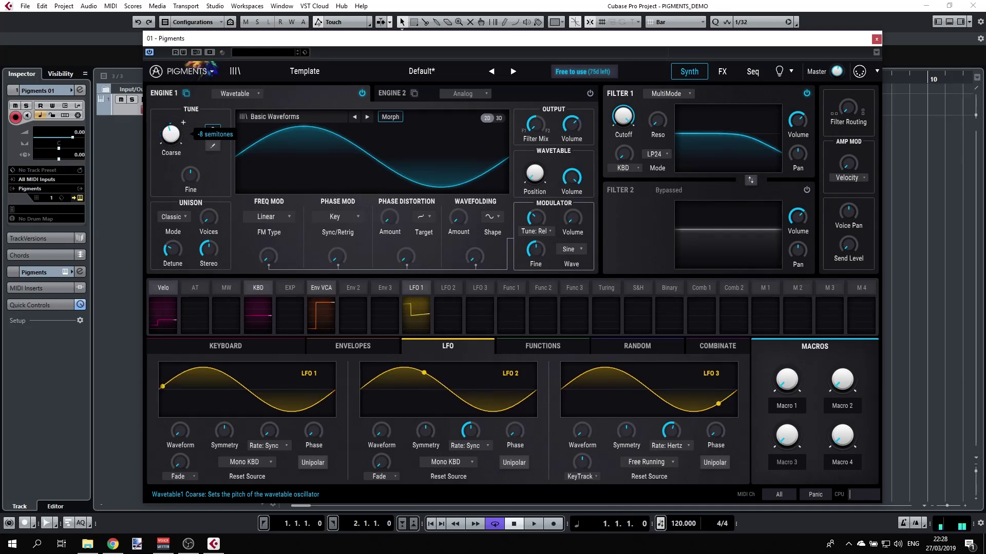
left_click_drag(171, 134, 171, 125)
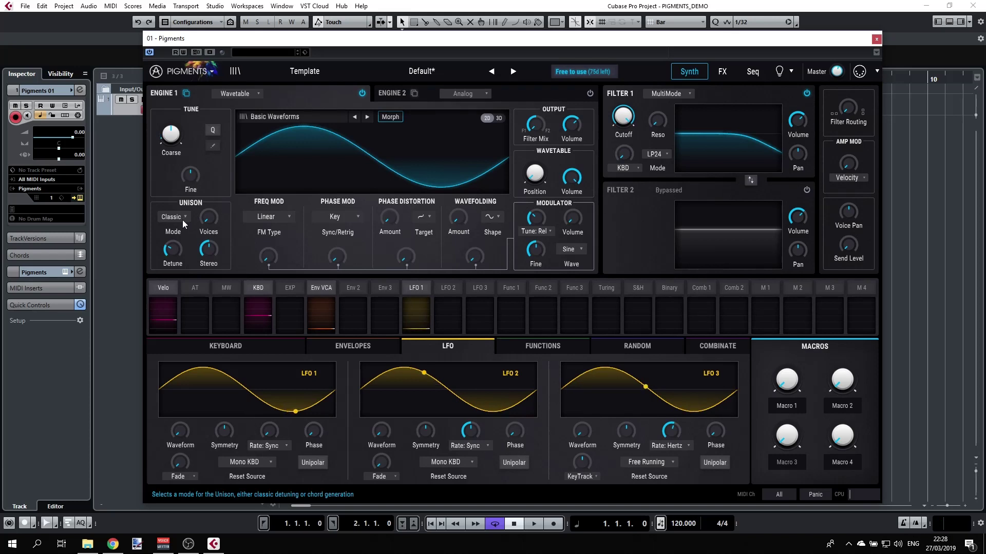
Step: Set Engine 1's classic unison to 4 voices and adjust the detune between them
left_click(205, 222)
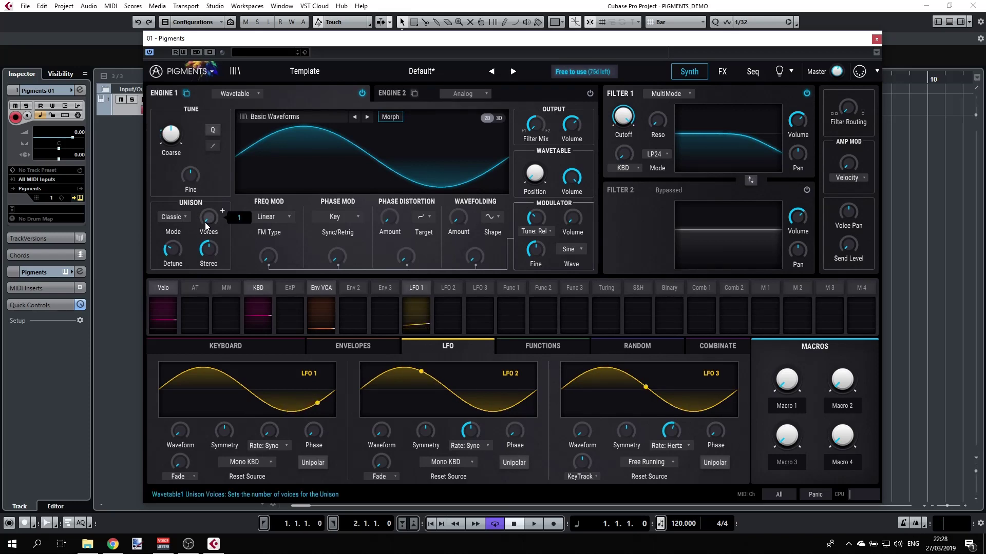
left_click_drag(205, 222, 205, 165)
left_click_drag(205, 201, 205, 224)
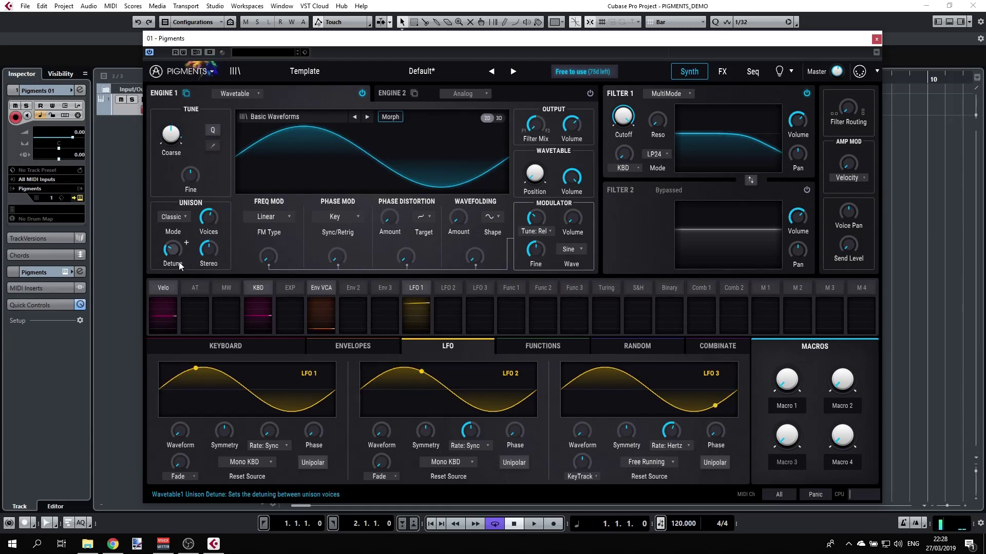
mouse_move(172, 250)
mouse_move(171, 250)
left_mouse_down()
mouse_move(172, 195)
mouse_move(172, 243)
left_mouse_up()
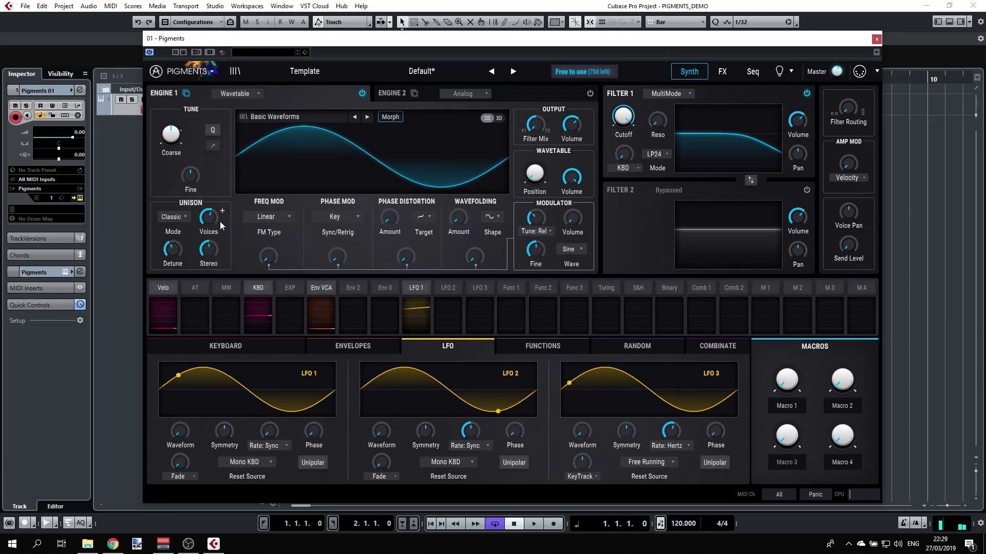
Step: Remove the LFO 1 modulation from Engine 1's coarse tuning by setting its amount to 0.00
left_click(183, 123)
left_click_drag(416, 312, 419, 307)
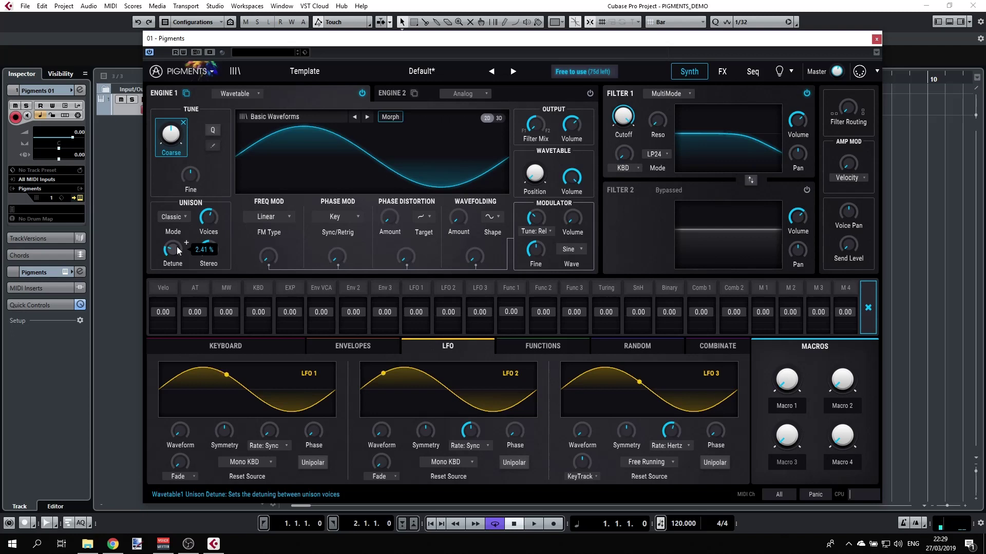
Step: Switch Engine 1's unison mode to Chord and choose the M7 chord for its voices
left_click(187, 220)
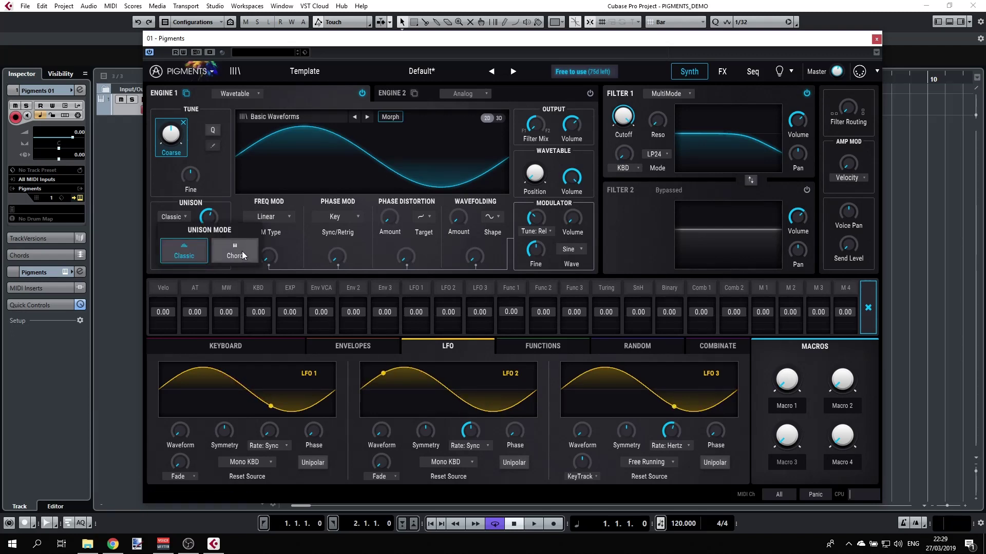
left_click(226, 245)
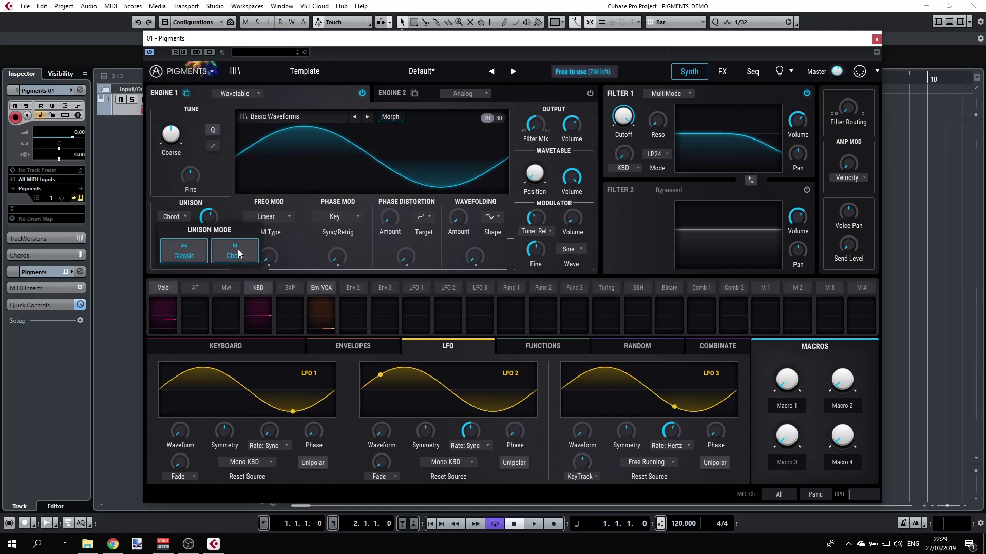
mouse_move(207, 218)
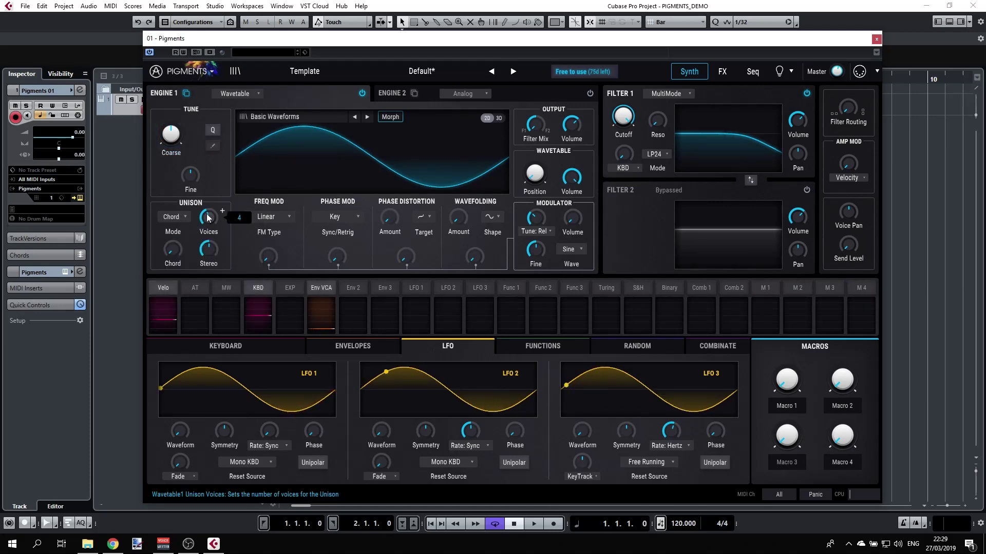
mouse_move(170, 252)
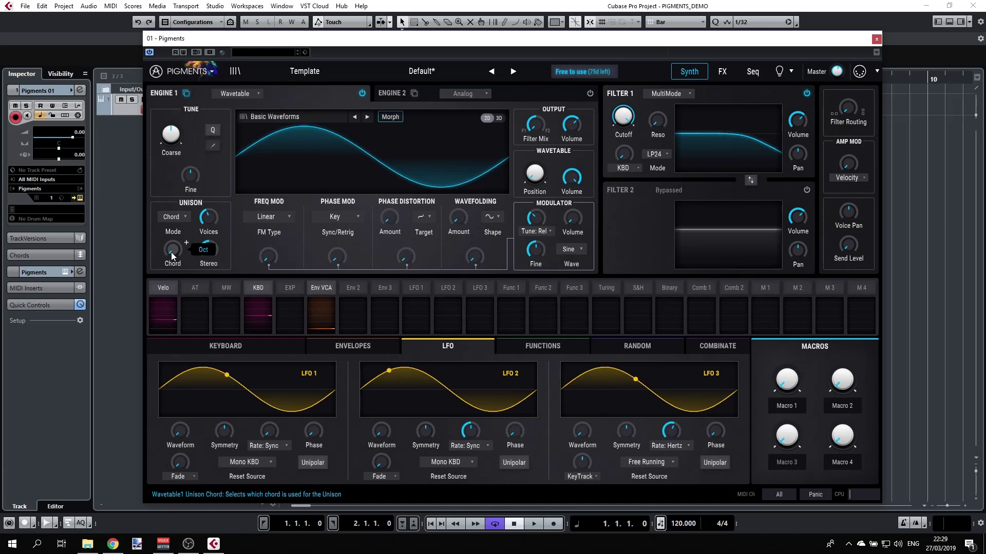
left_click_drag(171, 252, 171, 251)
scroll(186, 243, "up", 1)
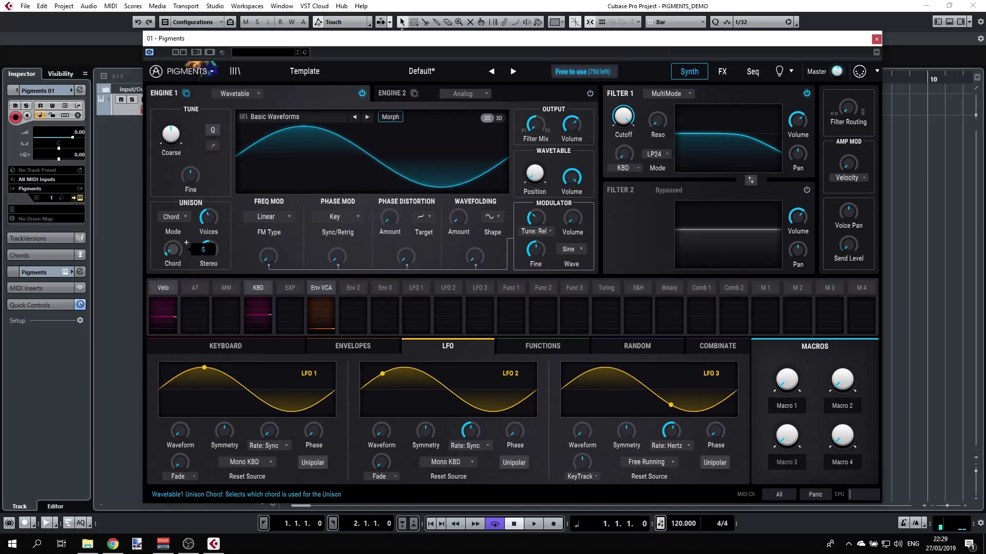
scroll(186, 243, "up", 1)
scroll(186, 243, "up", 1)
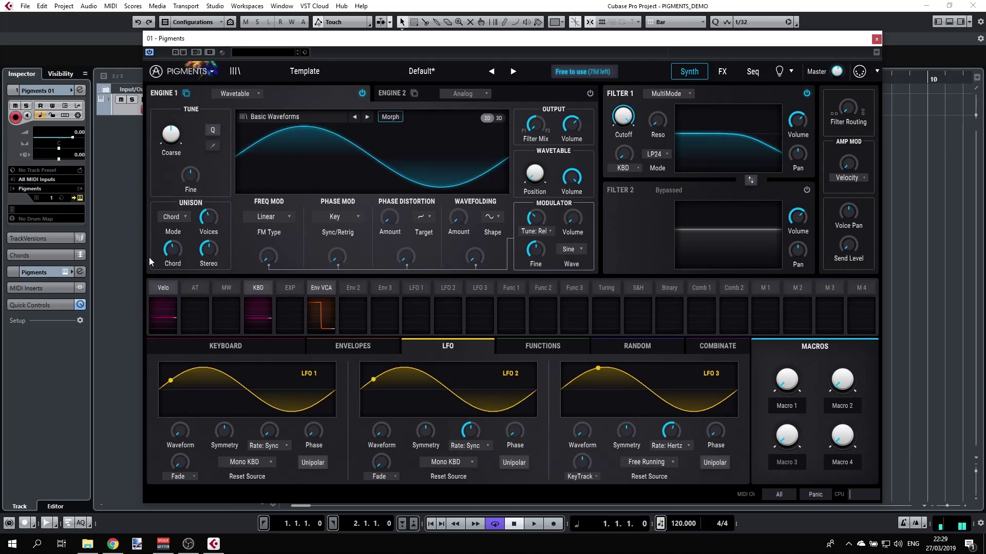
mouse_move(169, 252)
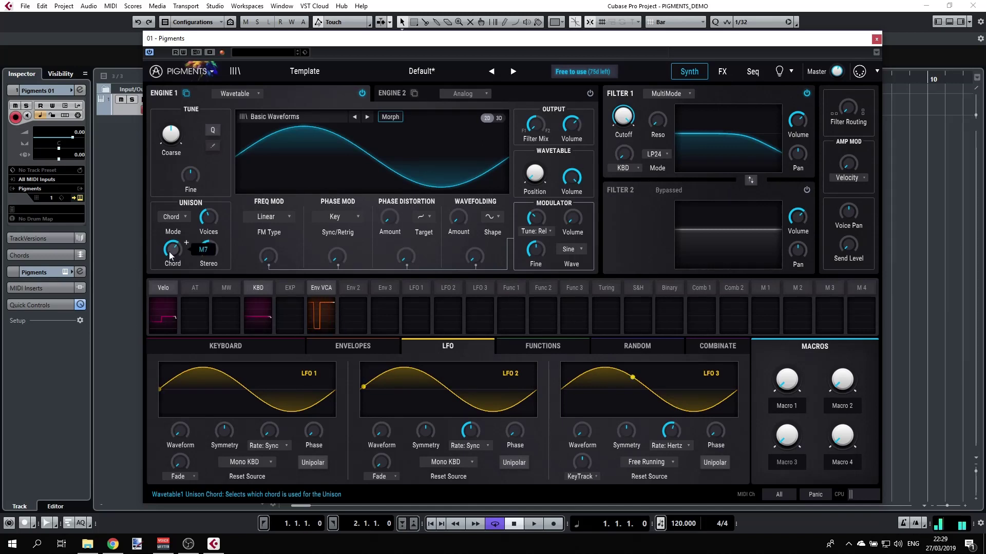
Step: Increase the stereo spread of Engine 1's unison voices from the midpoint toward its maximum
mouse_move(214, 254)
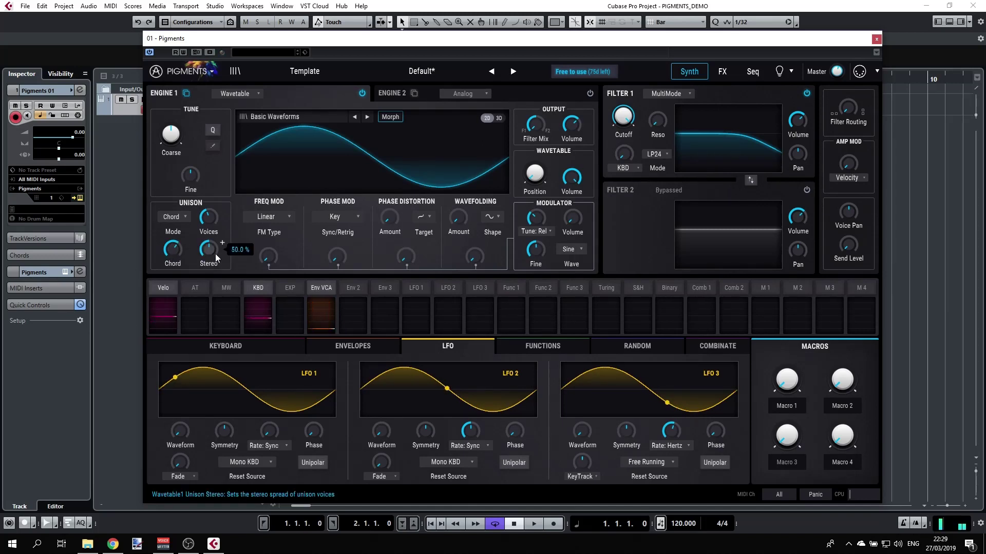
left_click_drag(214, 248, 214, 220)
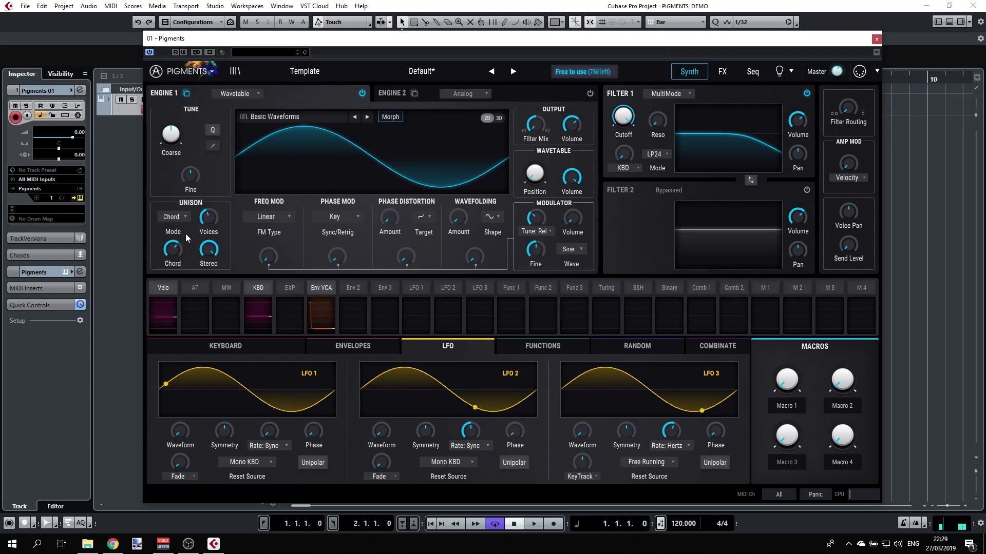
Step: Return Engine 1's unison mode to Classic, bring the voice detune down to 0.00 % and raise it slightly again
left_click(175, 216)
left_click(183, 250)
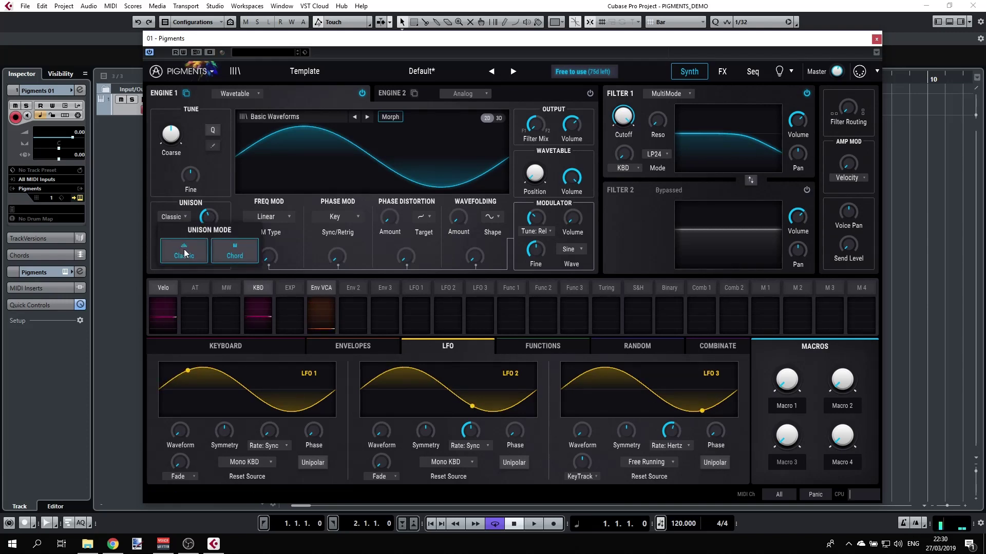
left_click_drag(209, 252, 174, 259)
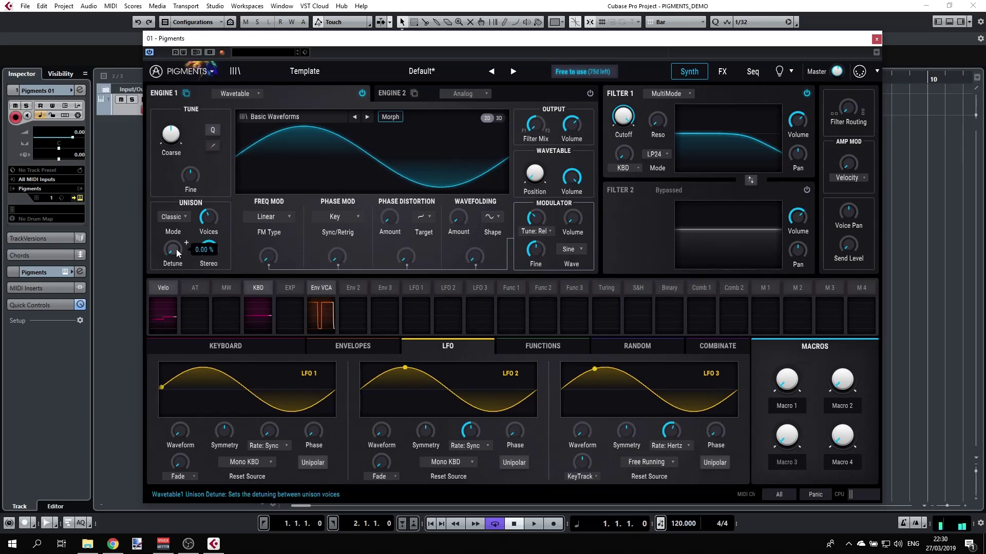
left_click_drag(180, 250, 208, 227)
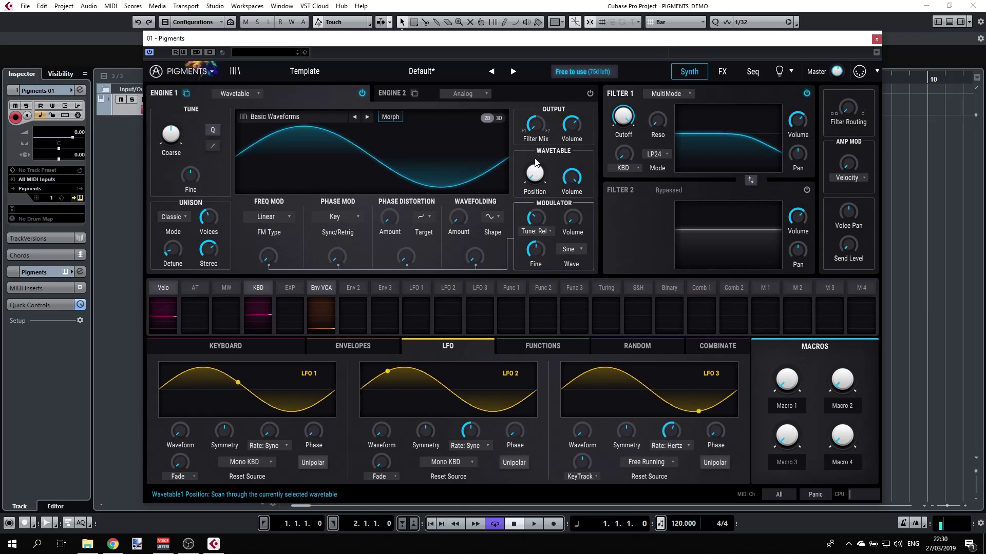
Step: Scan the Basic Waveforms wavetable by raising Engine 1's wavetable position from 0.00
mouse_move(541, 166)
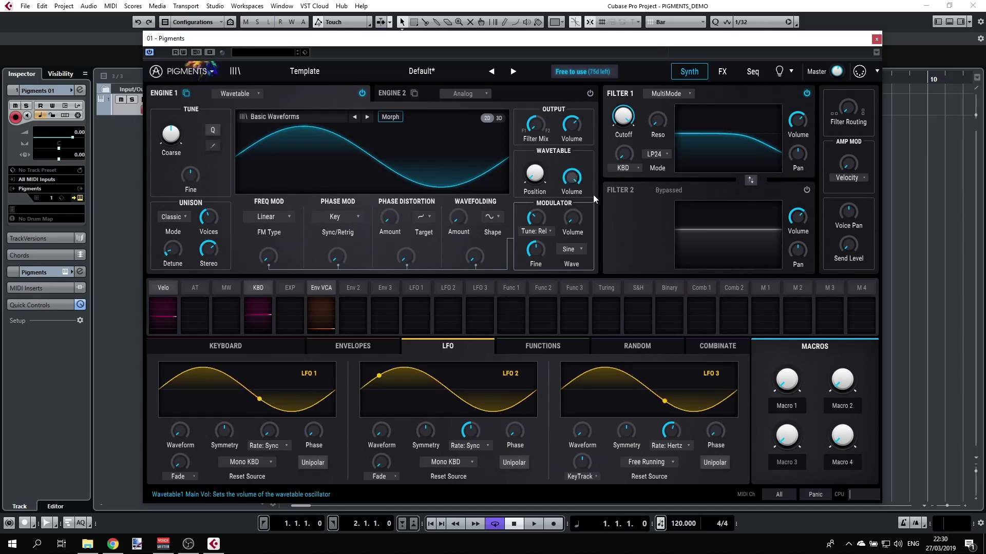
mouse_move(575, 220)
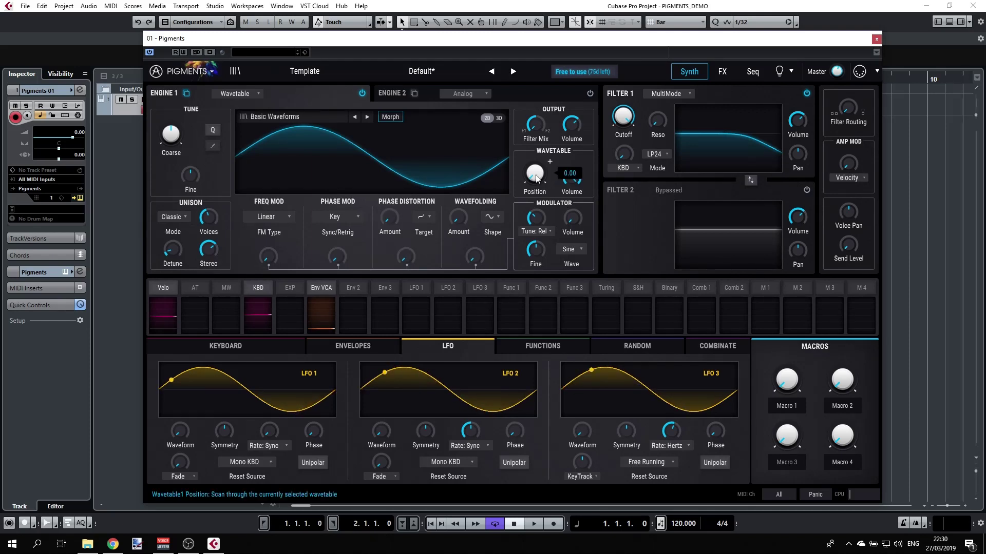
left_click_drag(534, 173, 535, 150)
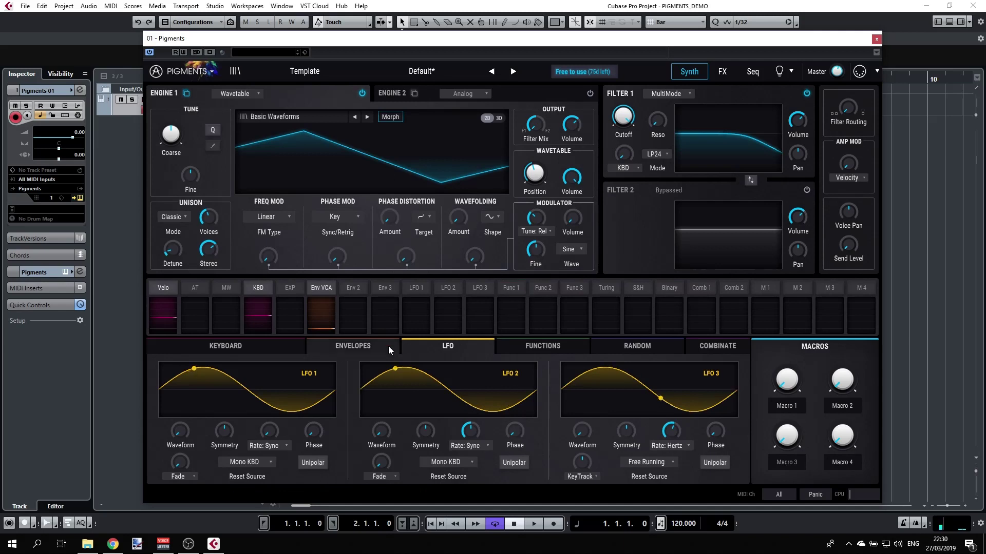
mouse_move(539, 175)
left_mouse_down()
mouse_move(539, 157)
mouse_move(539, 188)
mouse_move(534, 166)
mouse_move(550, 161)
left_mouse_up()
Step: Modulate the wavetable position with LFO 1 at an amount of 0.56 and show the wavetable in 3D
left_click(550, 161)
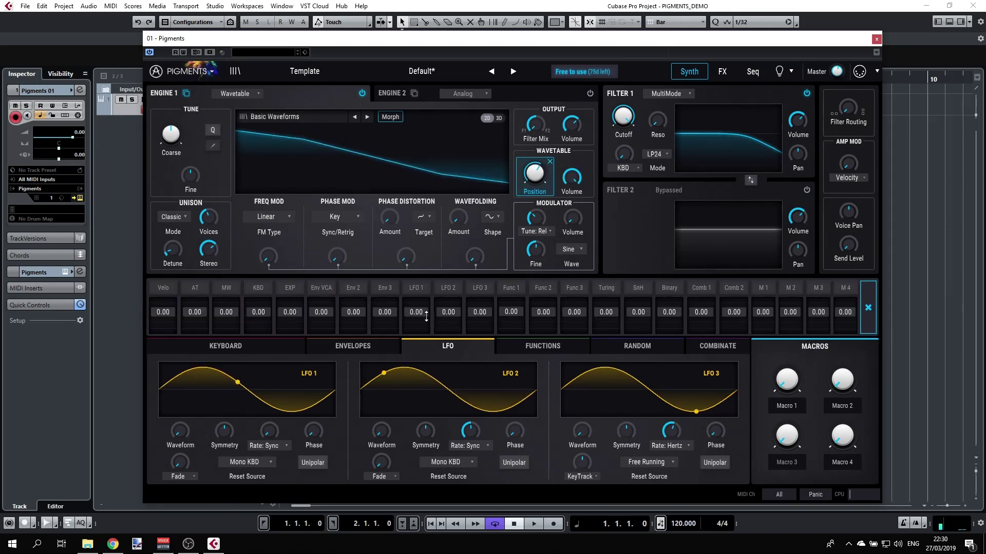
left_click_drag(425, 315, 419, 320)
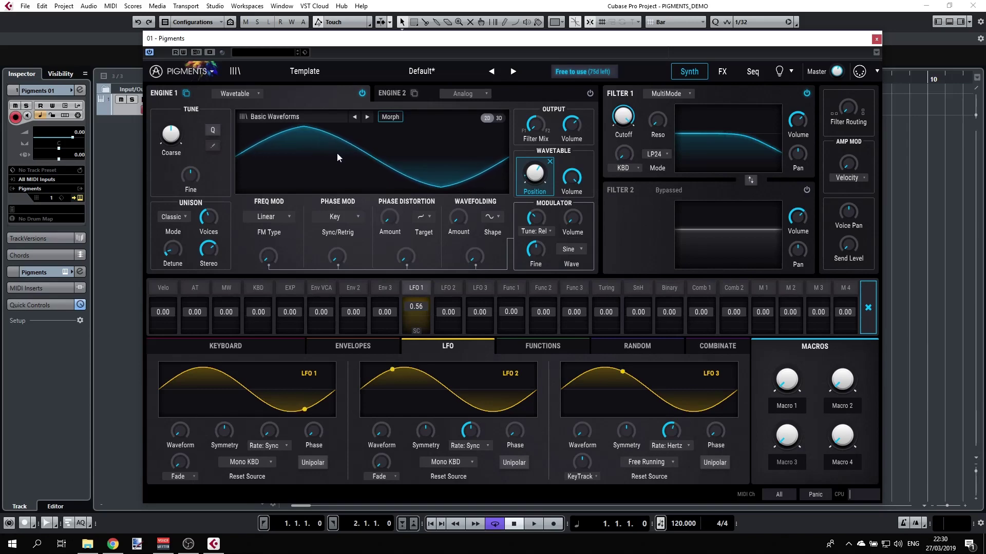
left_click(498, 117)
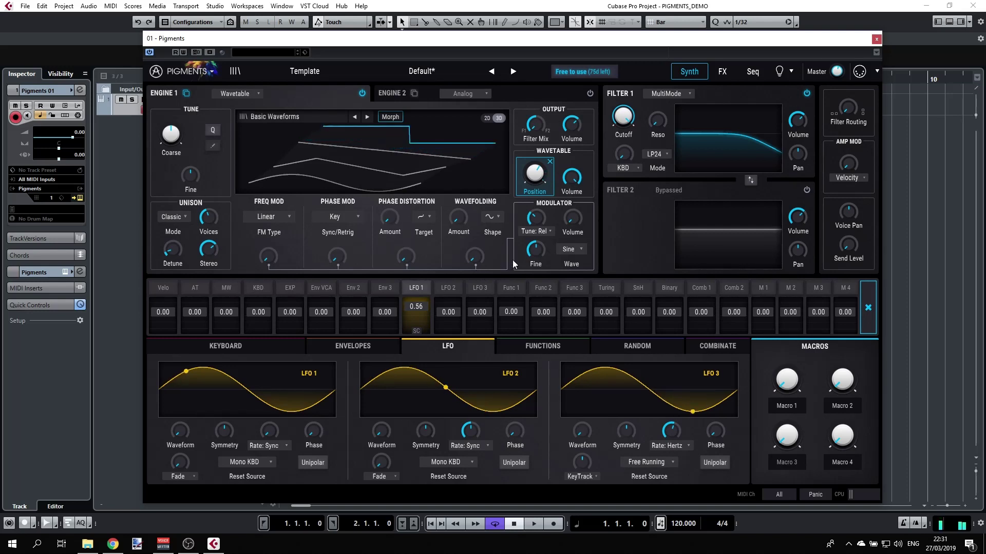
Step: Increase LFO 1's modulation of the wavetable position to 1.00 and raise LFO 1's synced rate above 8/1
left_click_drag(416, 308, 416, 292)
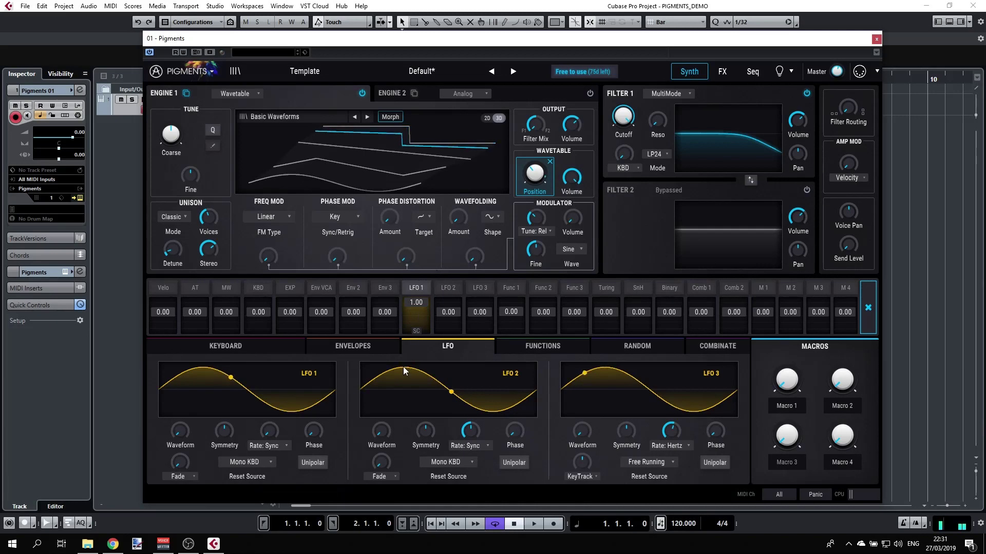
mouse_move(266, 435)
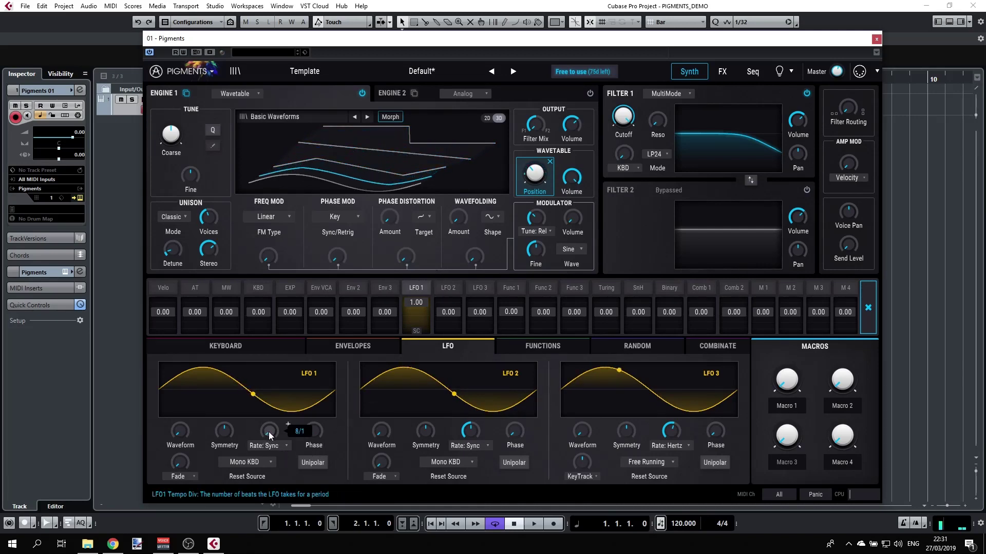
mouse_move(269, 432)
left_mouse_down()
mouse_move(269, 403)
mouse_move(274, 430)
left_mouse_up()
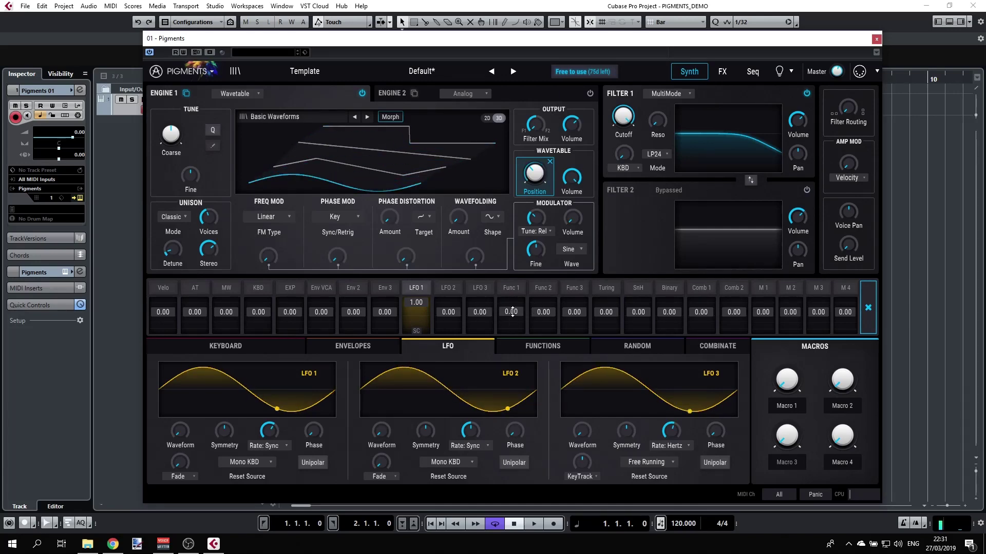
Step: Replace the LFO 1 modulation of the wavetable position with Function 1 at an amount of 0.38
left_click_drag(511, 312, 512, 293)
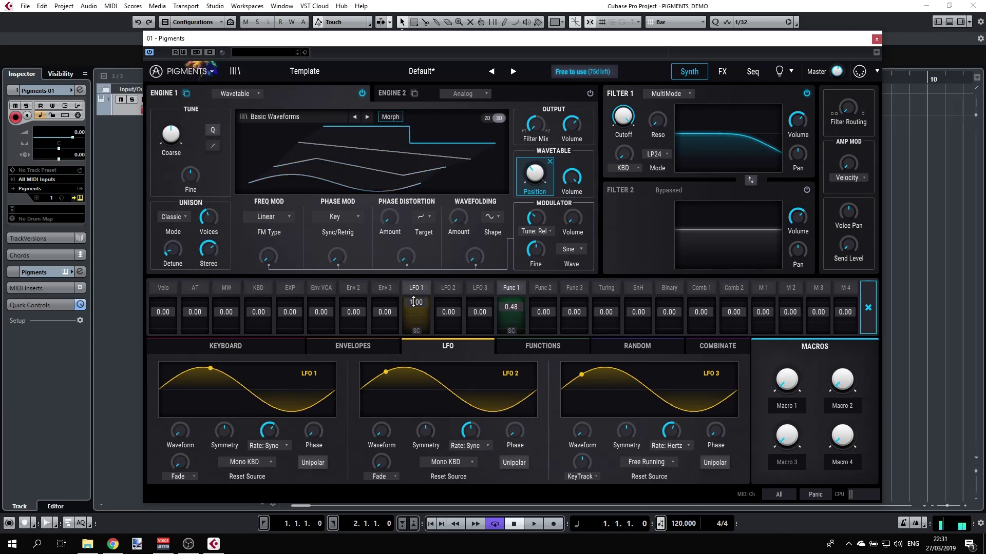
double_click(420, 309)
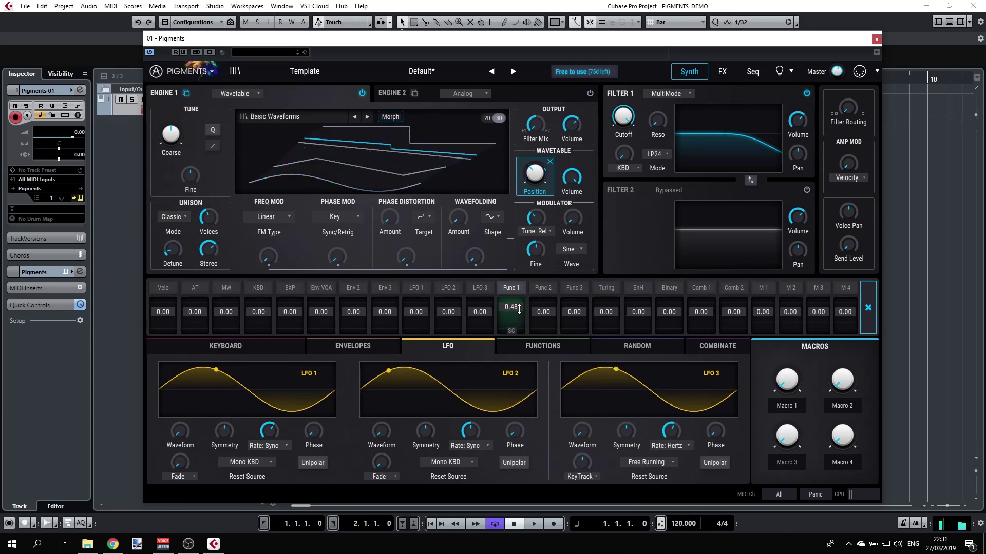
left_click_drag(519, 308, 519, 312)
Step: Add three peaks separated by zero-level valleys to Function 1's curve, placing the last peak at time 0.812 and level 0.633
left_click(527, 348)
left_click(405, 447)
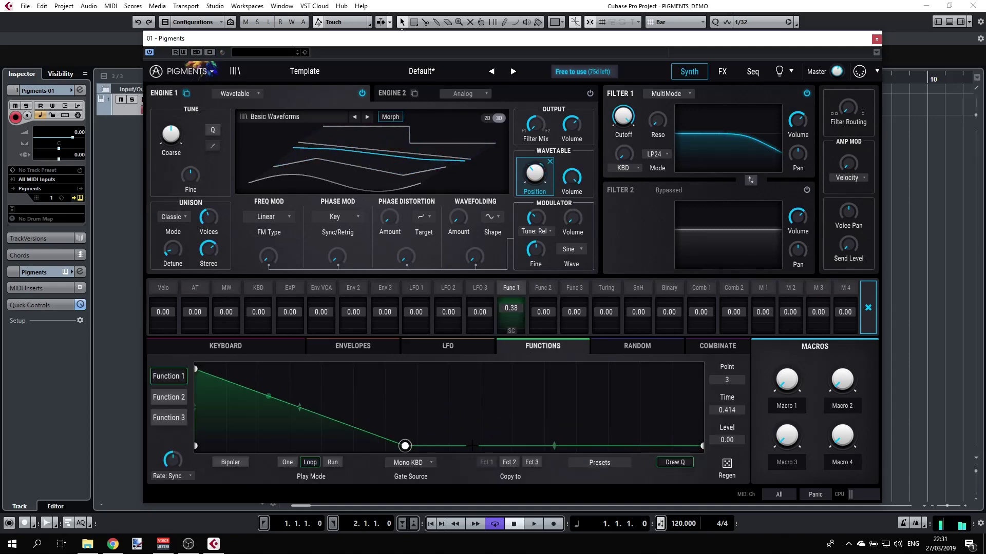
left_click(480, 379)
left_click(273, 447)
left_click_drag(531, 395, 532, 446)
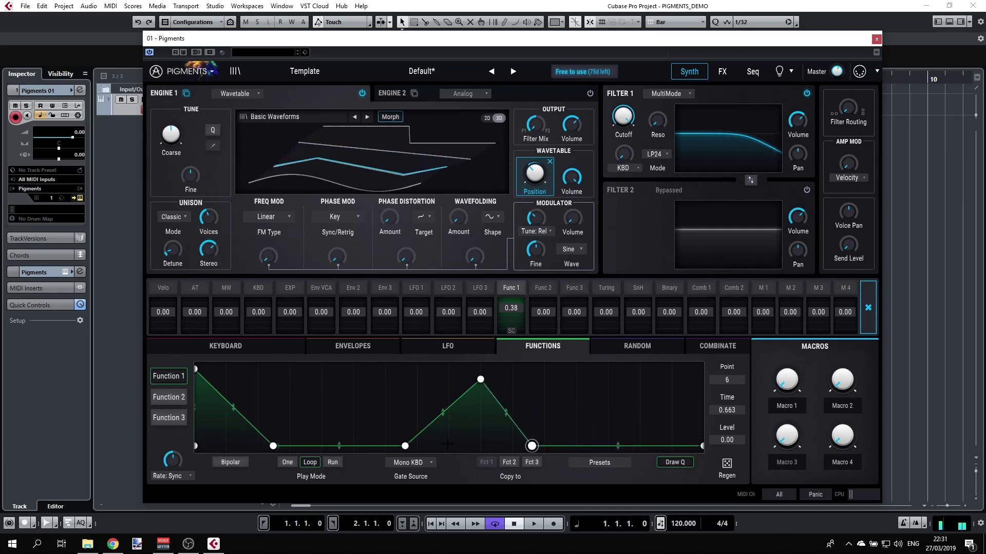
left_click_drag(338, 446, 337, 382)
left_click_drag(607, 446, 607, 397)
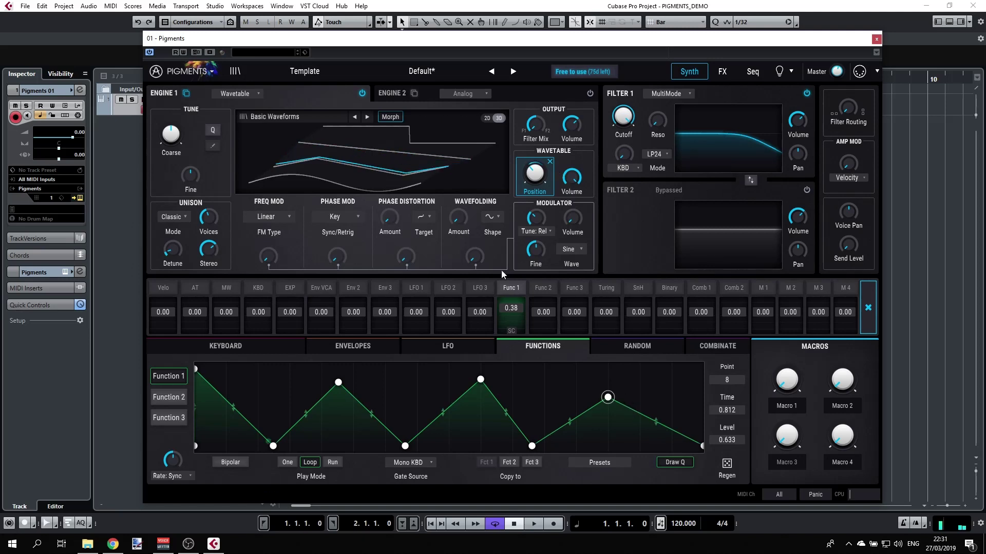
Step: Remove the Function 1 modulation from the wavetable position and restore the 2D display with the position back at the sine wave
double_click(511, 308)
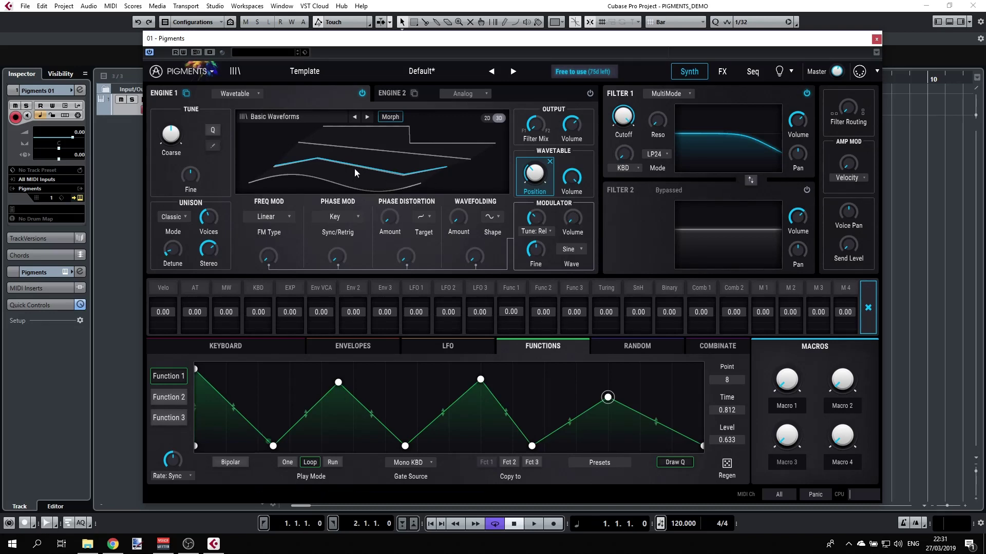
left_click(489, 117)
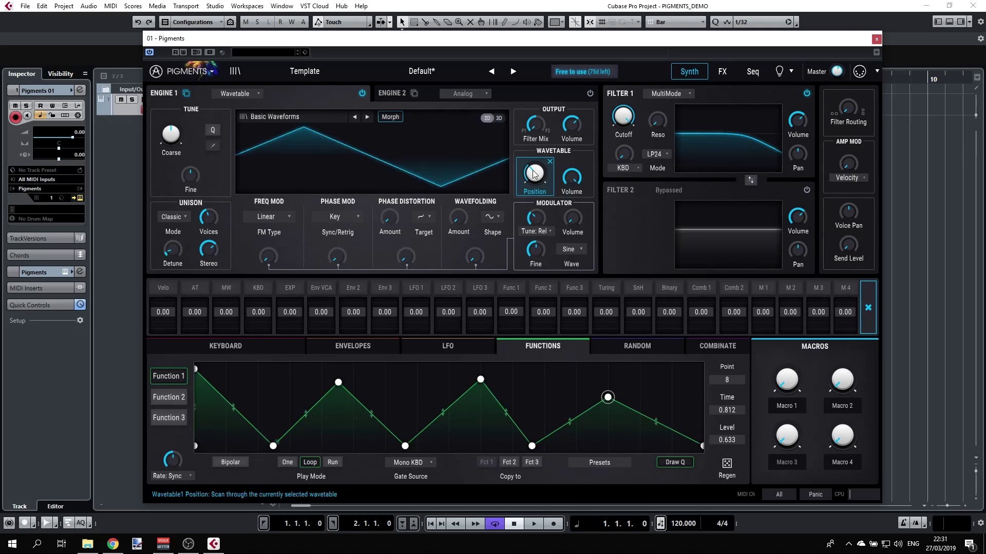
left_click_drag(533, 172, 532, 206)
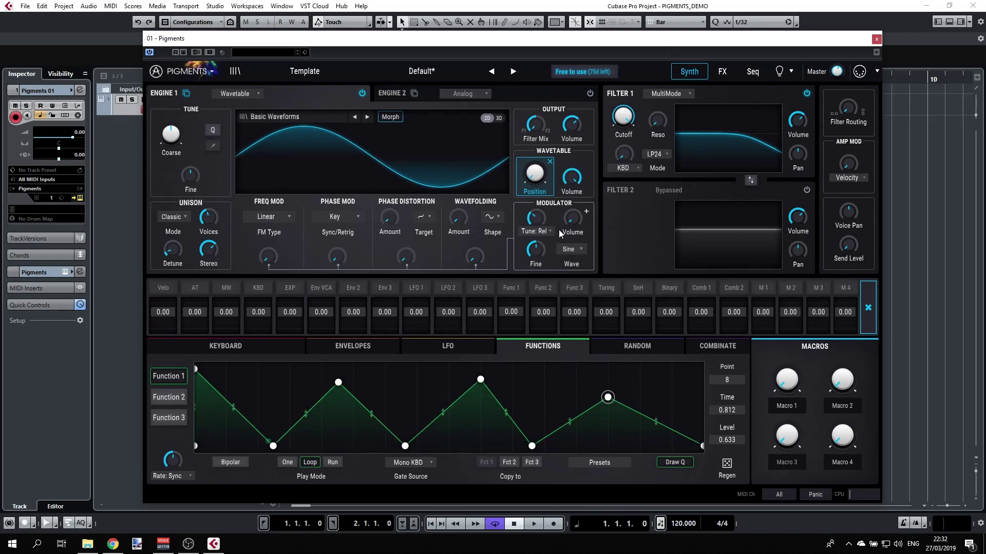
Step: Raise the Engine 1 modulator's volume and set its coarse tuning to 12 semitones
mouse_move(572, 219)
left_click_drag(572, 219, 572, 202)
mouse_move(533, 221)
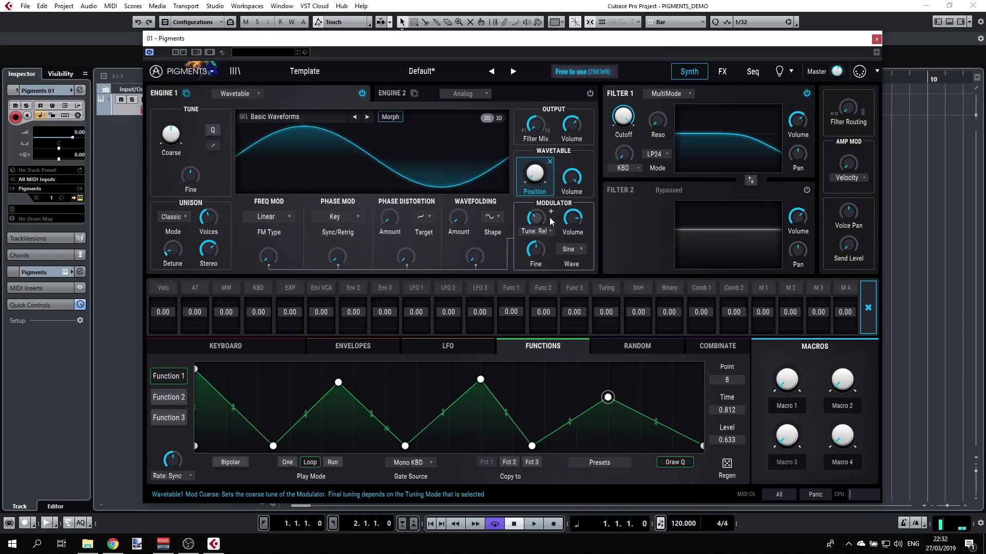
mouse_move(535, 218)
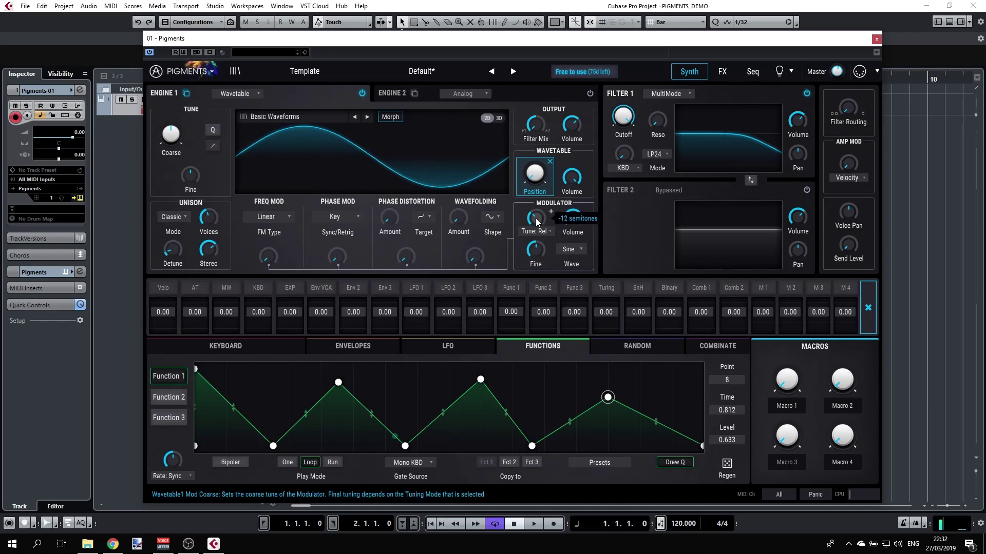
left_click_drag(535, 218, 535, 194)
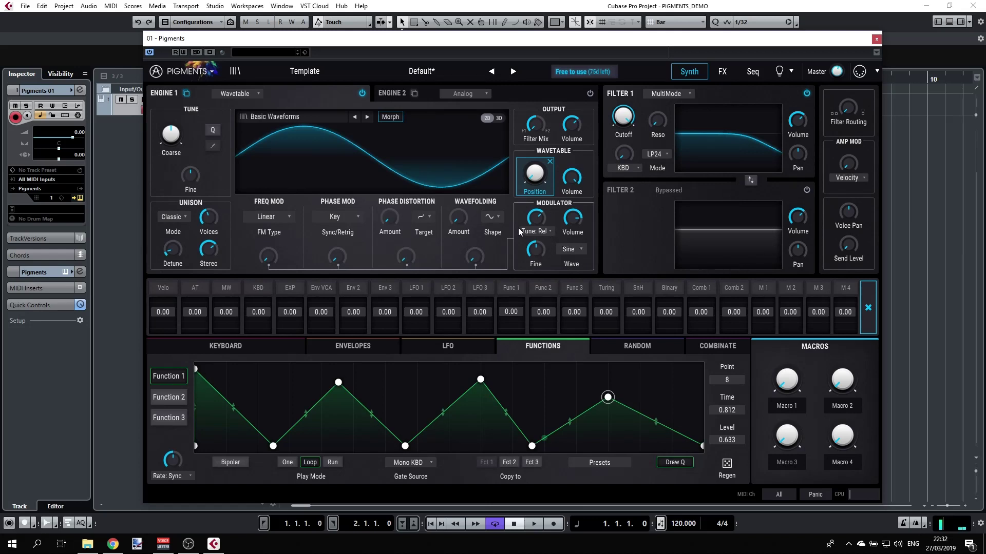
Step: Try the modulator's Absolute and Hertz tuning modes, vary its frequency in Hertz mode, and return the mode to Relative
left_click(534, 232)
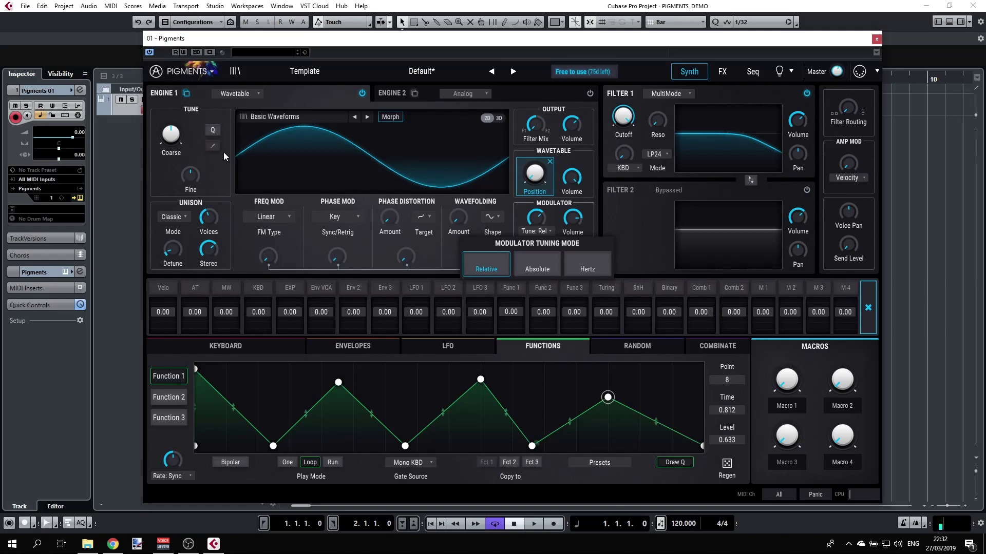
left_click(539, 263)
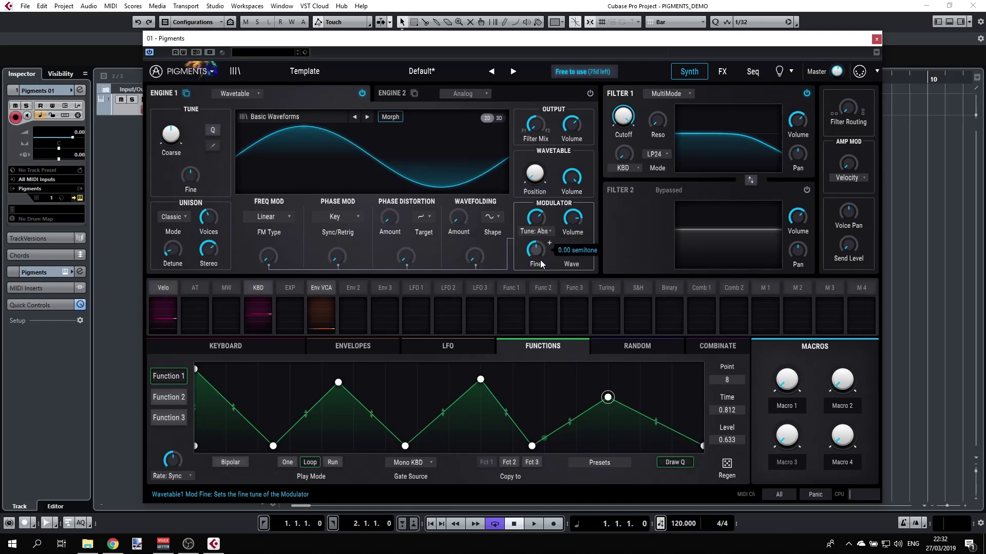
left_click(542, 233)
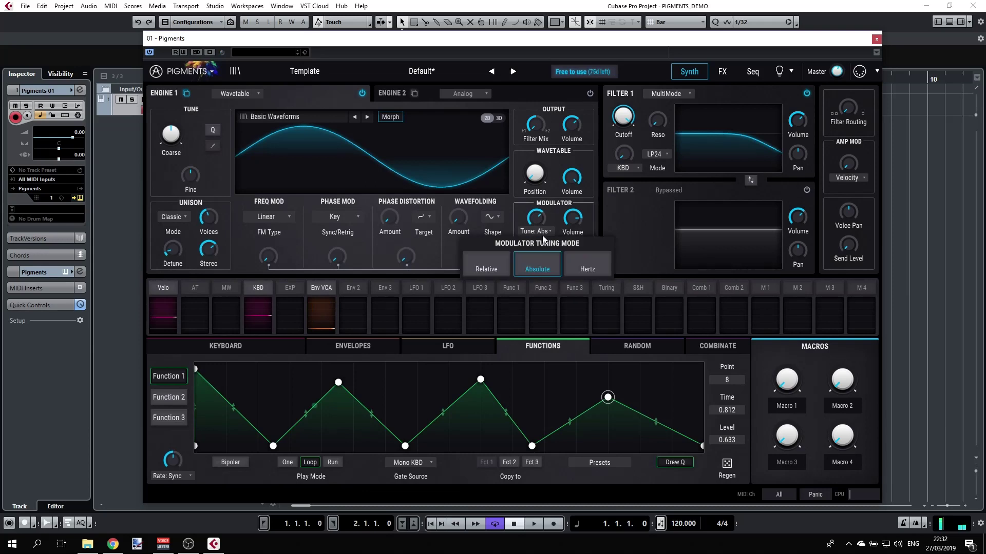
left_click(589, 261)
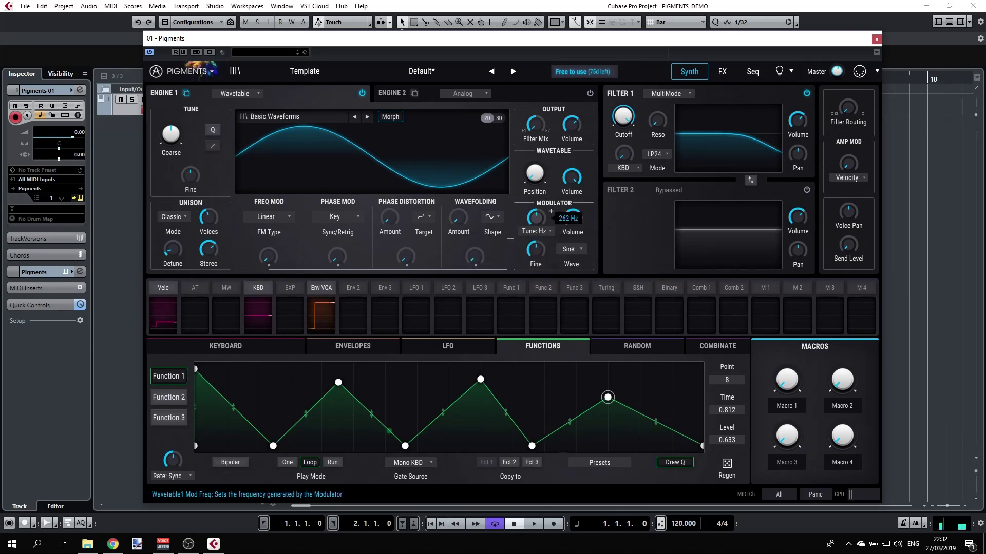
mouse_move(536, 218)
left_mouse_down()
mouse_move(535, 196)
mouse_move(536, 227)
left_mouse_up()
scroll(551, 211, "up", 10)
double_click(543, 217)
left_click(543, 231)
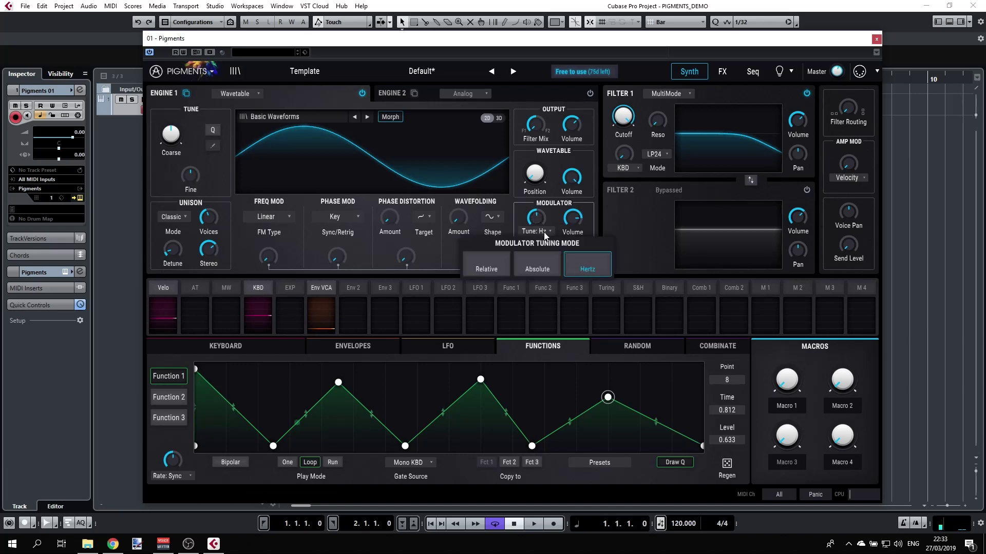
left_click(507, 260)
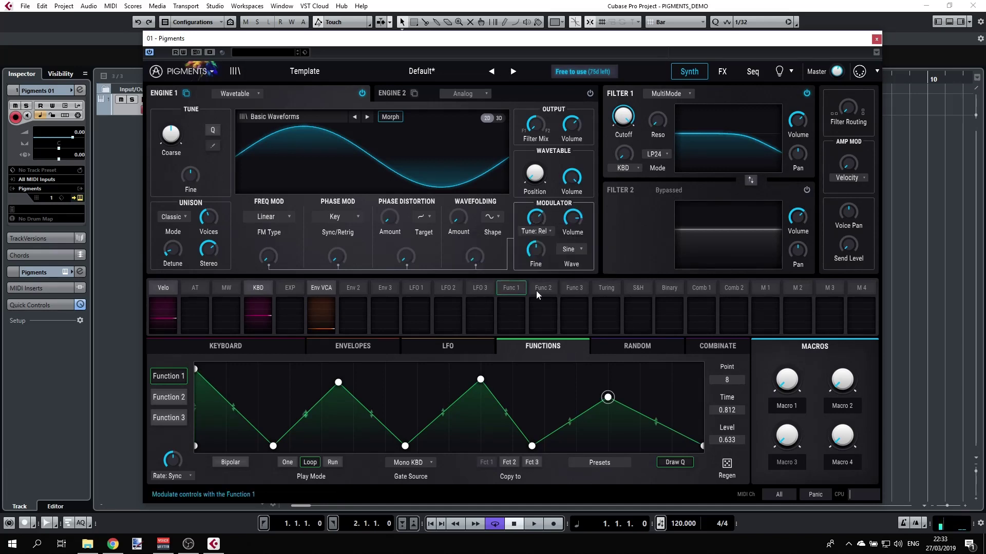
Step: Try the Triangle wave for the modulator and adjust the modulator's volume
left_click(581, 249)
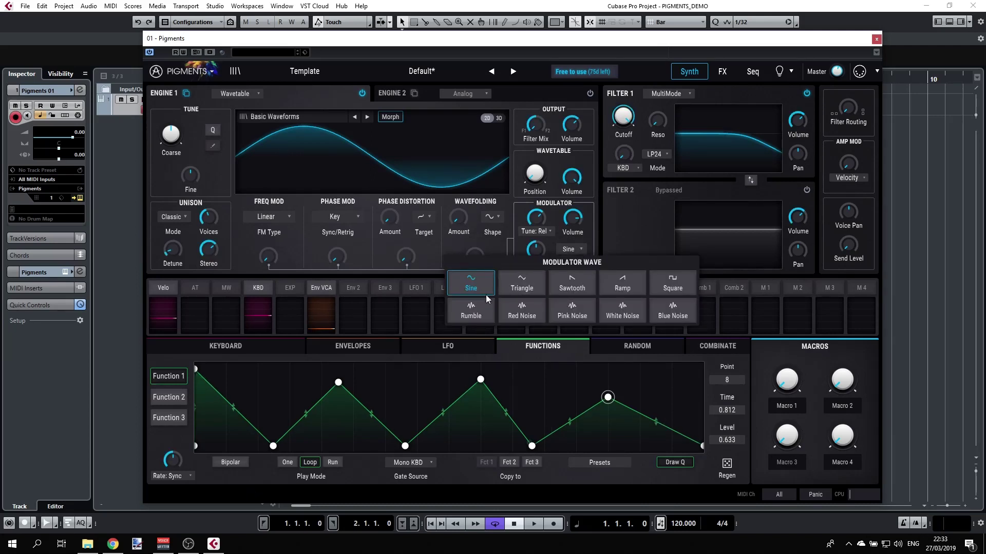
left_click(523, 282)
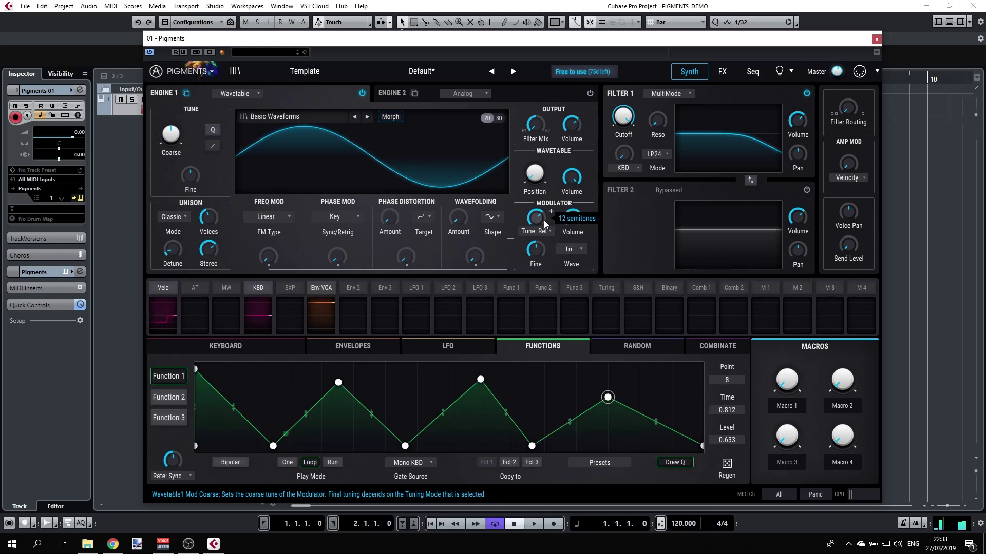
mouse_move(572, 218)
left_mouse_down()
mouse_move(572, 260)
mouse_move(570, 220)
left_mouse_up()
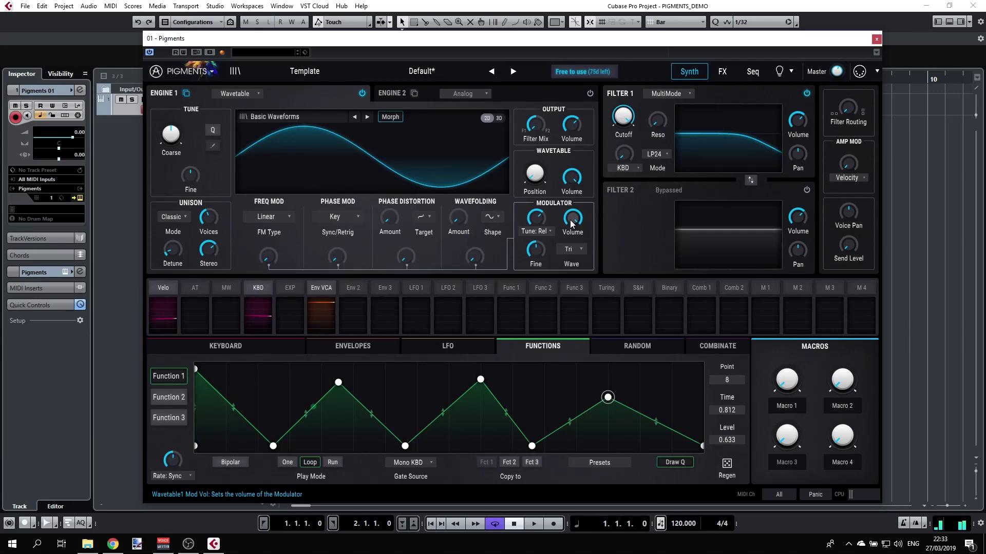
Step: Try White Noise as the modulator wave while adjusting the modulator's volume, and switch the wave to Rumble
left_click(570, 251)
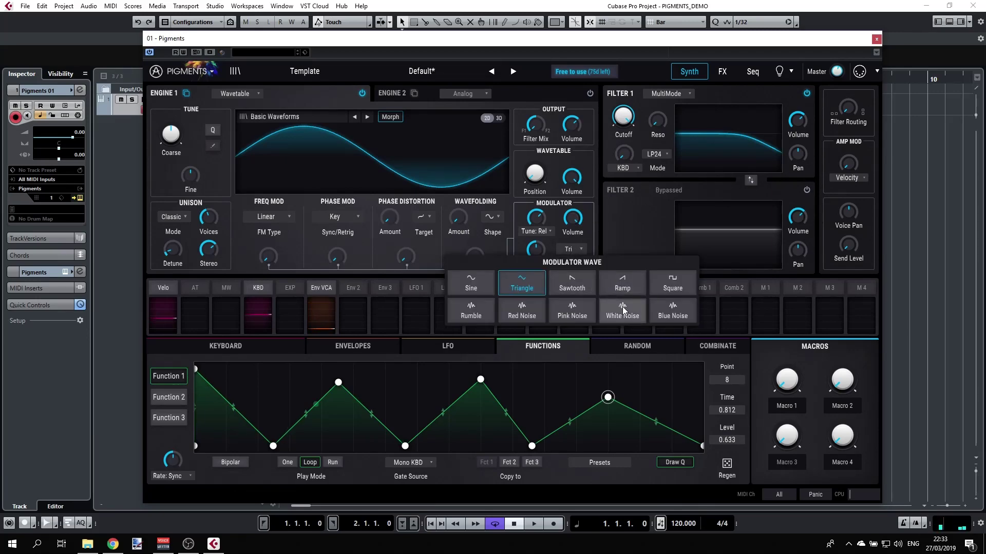
left_click(622, 306)
left_click_drag(572, 219, 574, 198)
left_click(580, 250)
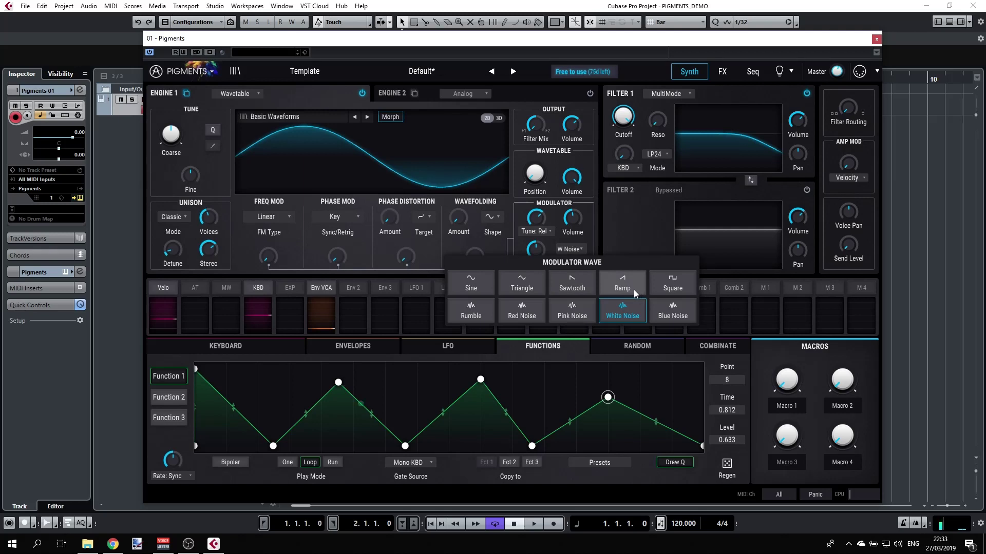
left_click(482, 309)
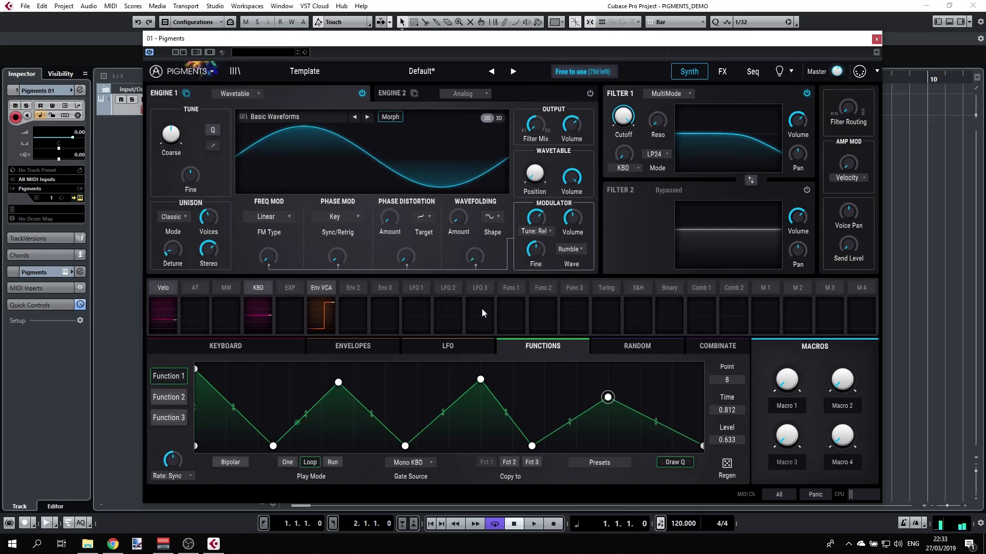
Step: Try the Rumble wave by raising the modulator's volume, and lower the volume back to zero
left_click_drag(573, 217, 573, 187)
scroll(573, 219, "down", 5)
scroll(571, 217, "down", 10)
Step: Keep Linear as the FM type for Engine 1 and try different frequency modulation amounts, ending at zero
left_click(280, 218)
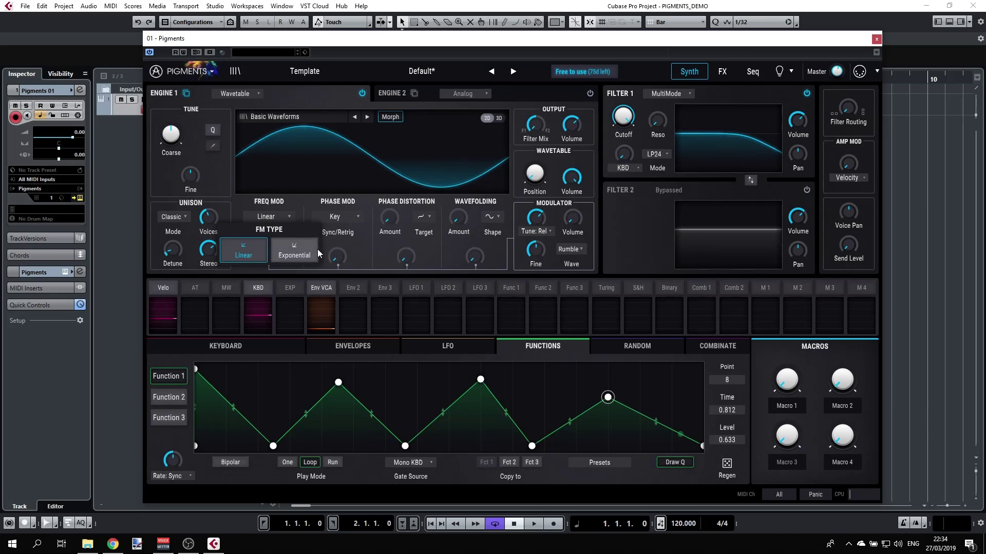
left_click(258, 253)
mouse_move(269, 255)
left_mouse_down()
mouse_move(269, 235)
mouse_move(269, 256)
left_mouse_up()
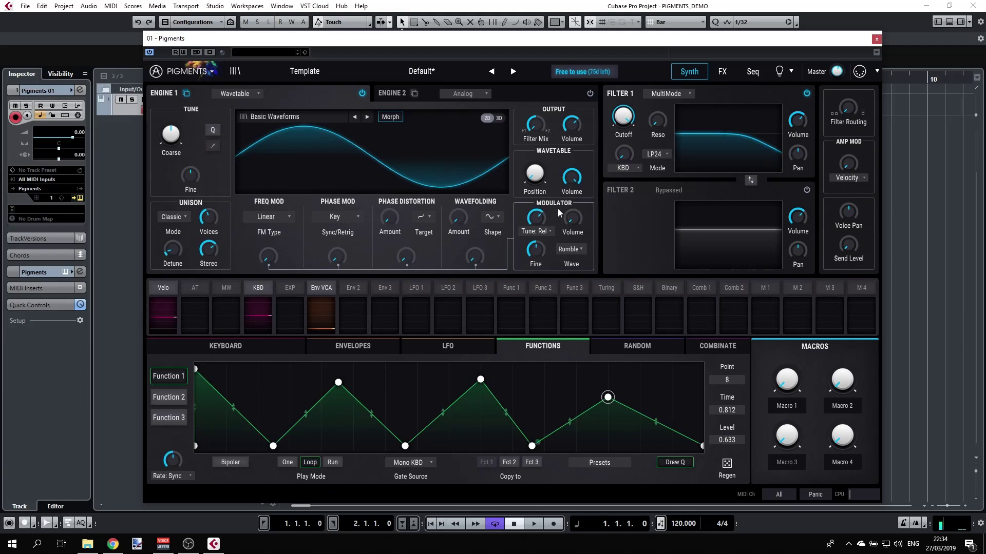
Step: Switch the modulator wave to Sine and vary the frequency modulation amount, returning it to zero
left_click(577, 247)
left_click(469, 283)
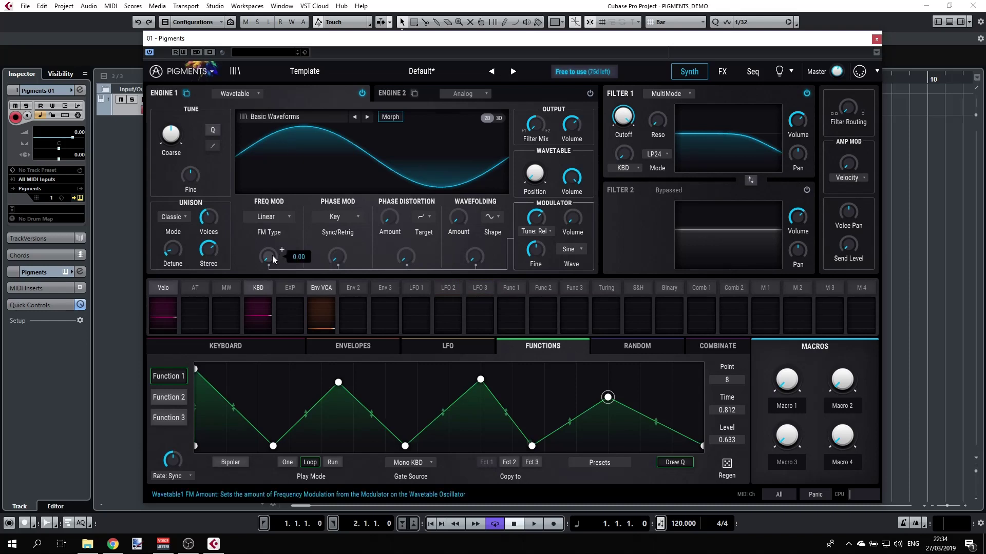
mouse_move(273, 258)
left_mouse_down()
mouse_move(273, 208)
mouse_move(272, 258)
left_mouse_up()
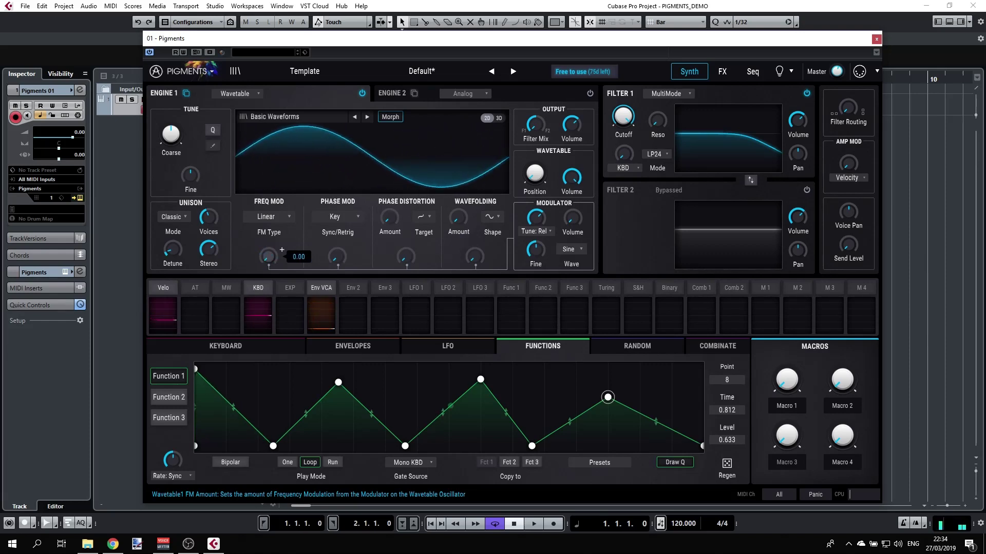
Step: Try Mod Osc as the Phase Mod sync source while raising the phase modulation amount
left_click(340, 217)
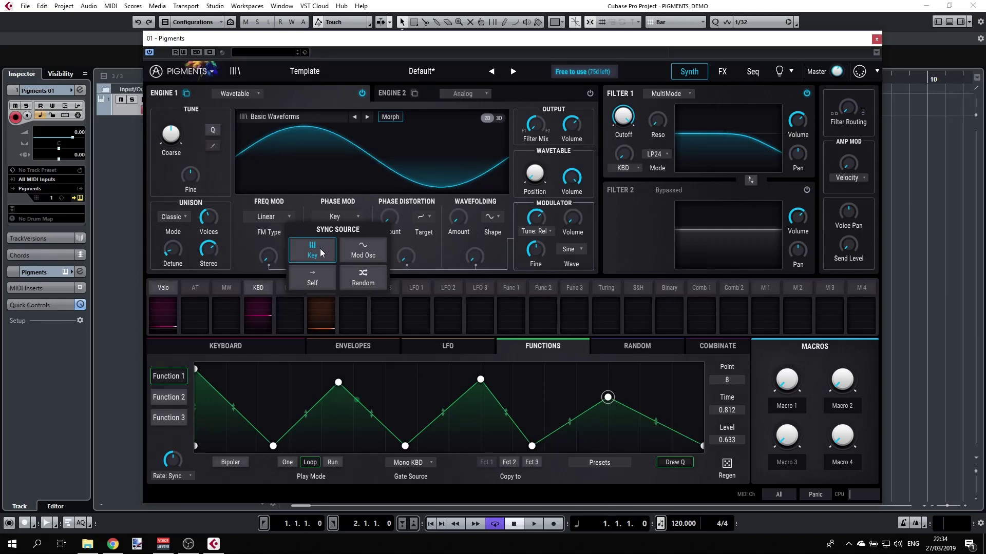
left_click(365, 258)
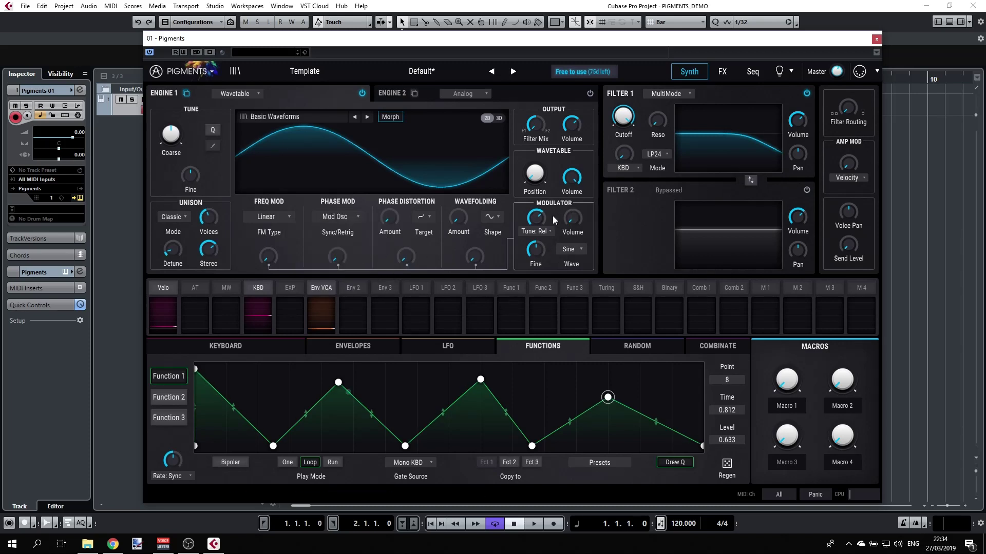
left_click_drag(349, 254, 351, 250)
scroll(351, 250, "up", 5)
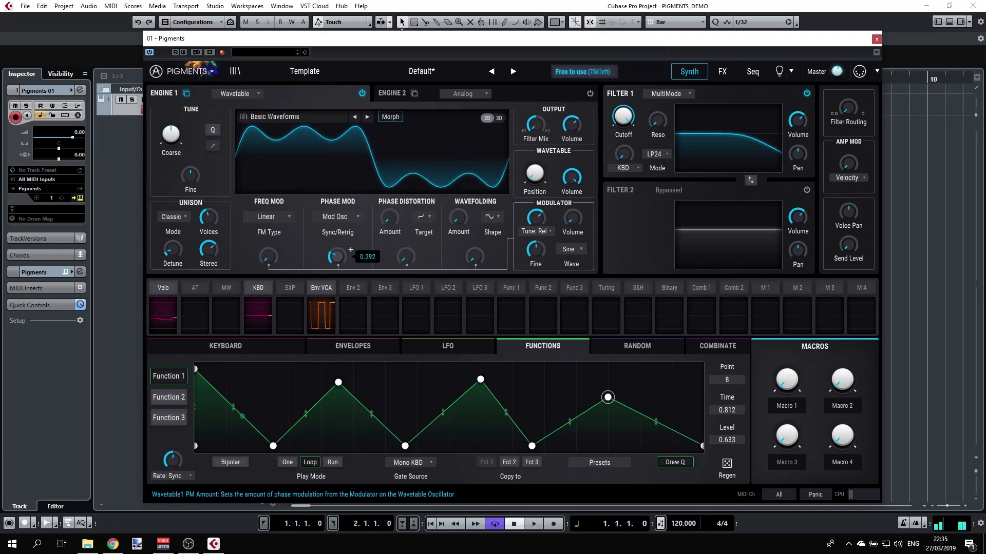
Step: Try Self as the Phase Mod sync source and raise the phase modulation amount to 0.616
left_click(352, 216)
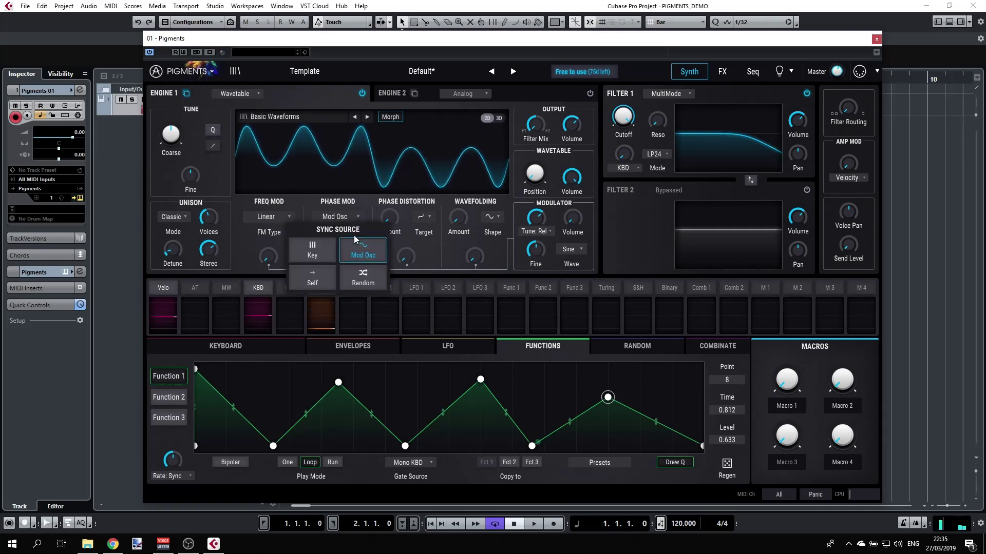
left_click(322, 277)
left_click_drag(337, 257, 337, 219)
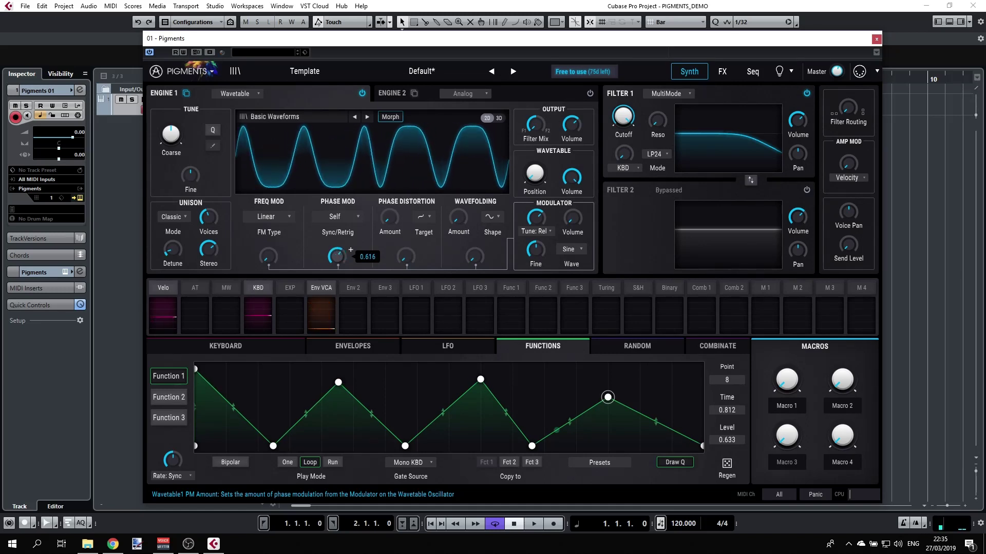
Step: Set the Phase Mod sync source to Random, vary the phase modulation amount, and return it to zero
left_click(342, 215)
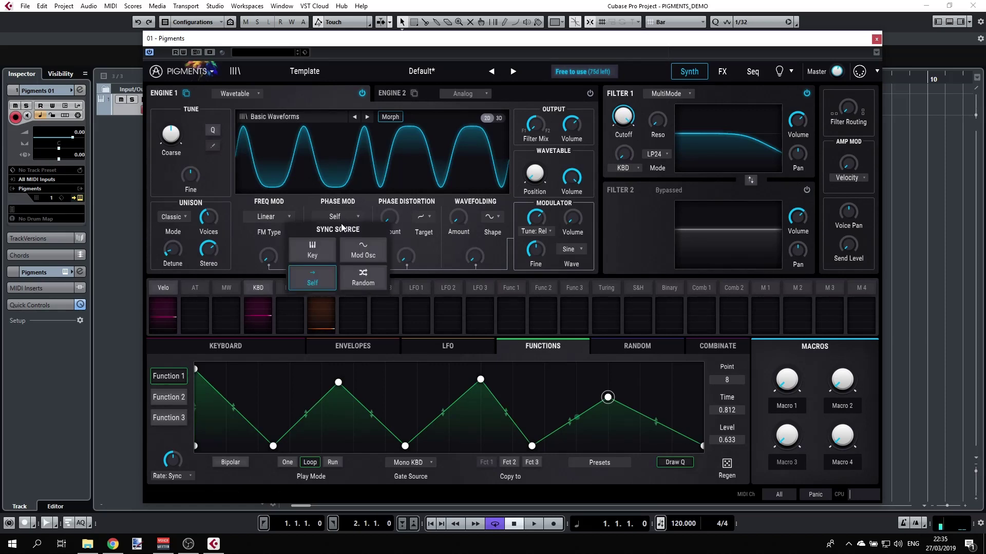
left_click(363, 276)
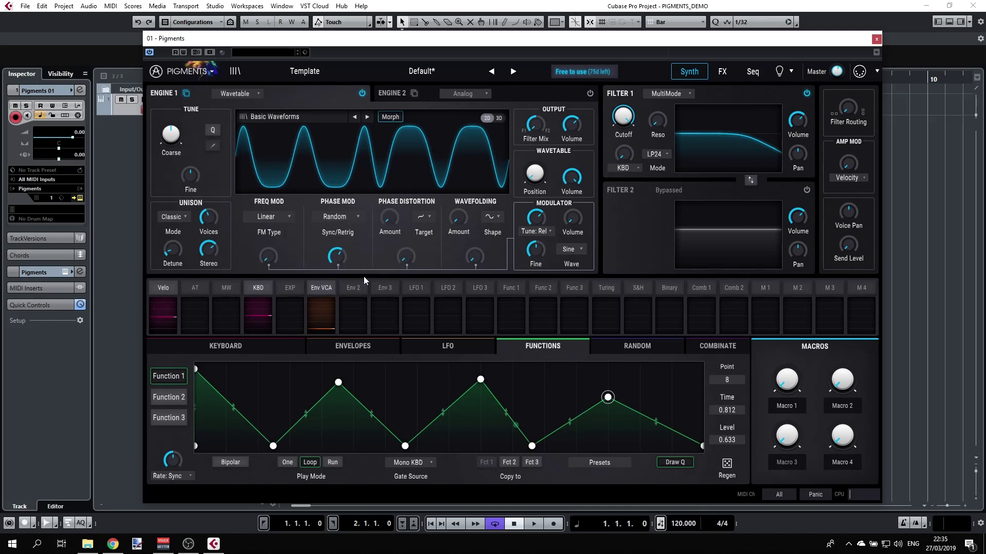
mouse_move(337, 256)
left_mouse_down()
mouse_move(337, 285)
mouse_move(343, 253)
left_mouse_up()
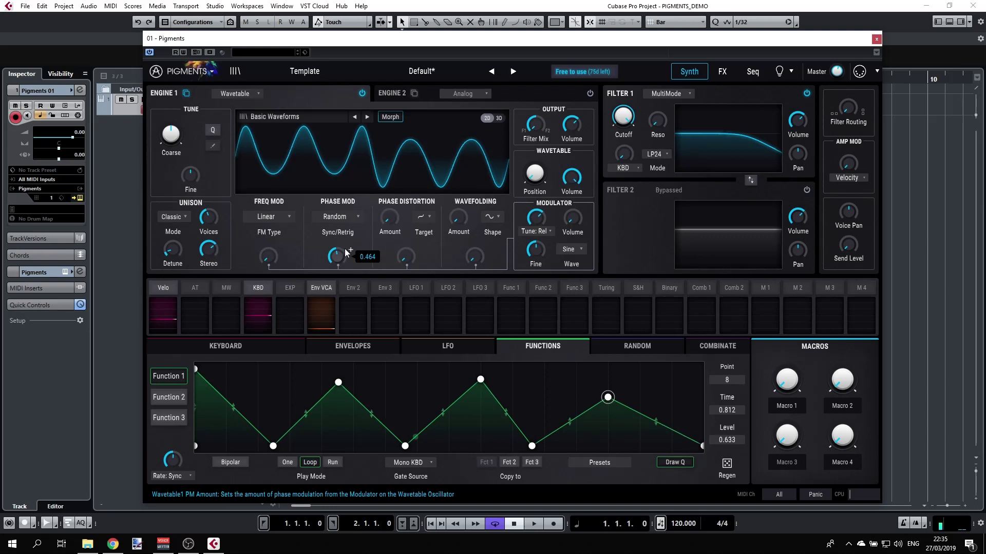
left_click_drag(345, 250, 345, 239)
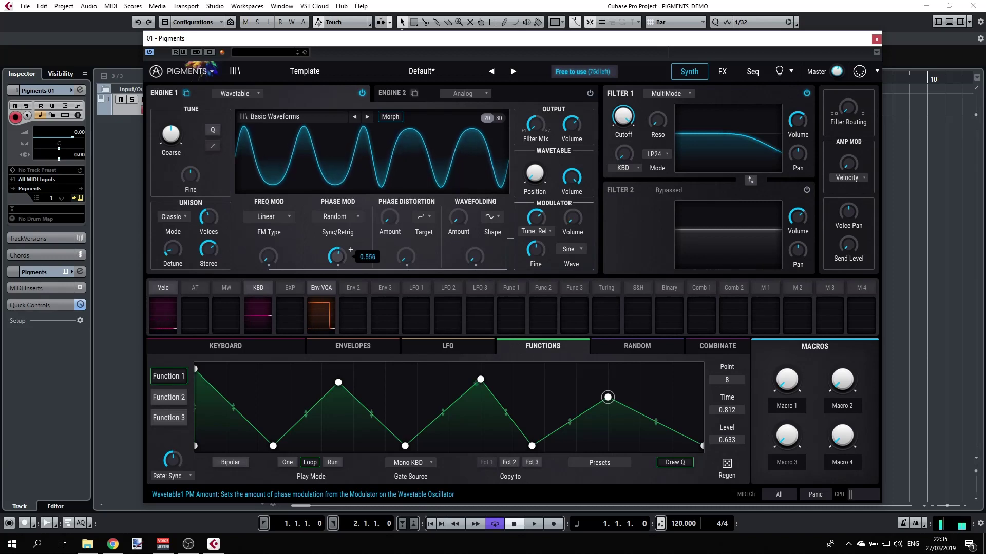
double_click(341, 255)
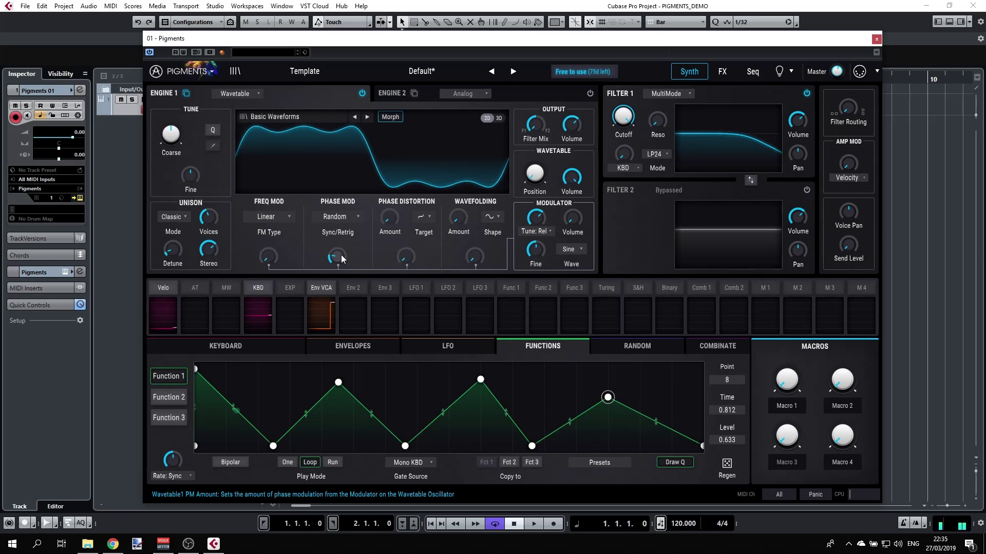
left_click_drag(341, 255, 333, 266)
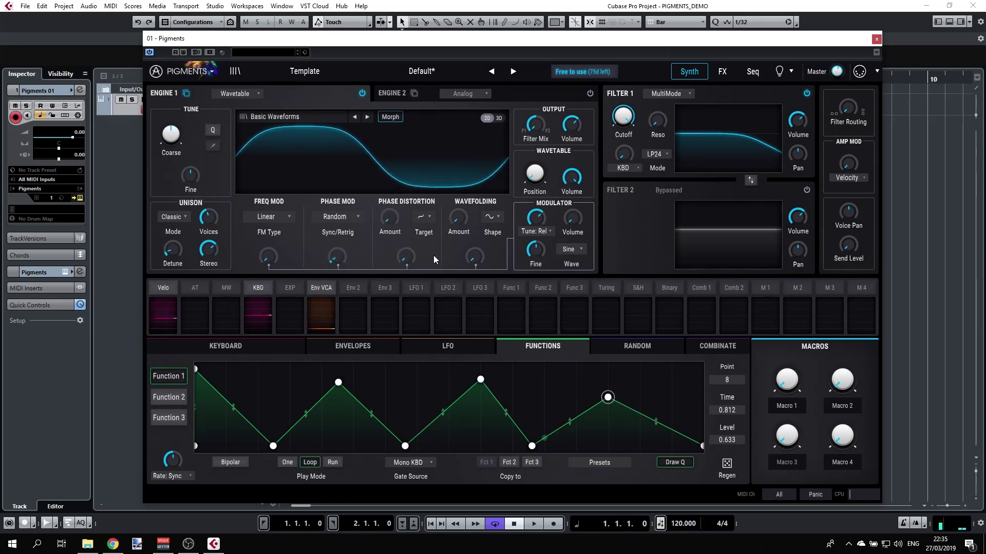
mouse_move(268, 257)
left_mouse_down()
mouse_move(268, 245)
mouse_move(268, 257)
left_mouse_up()
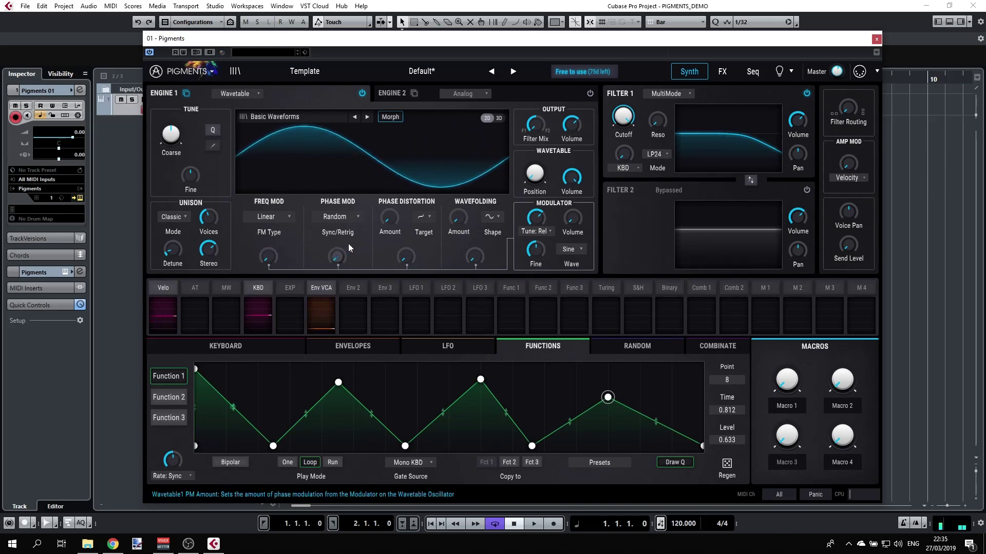
Step: Select Skew as the phase distortion target
mouse_move(388, 211)
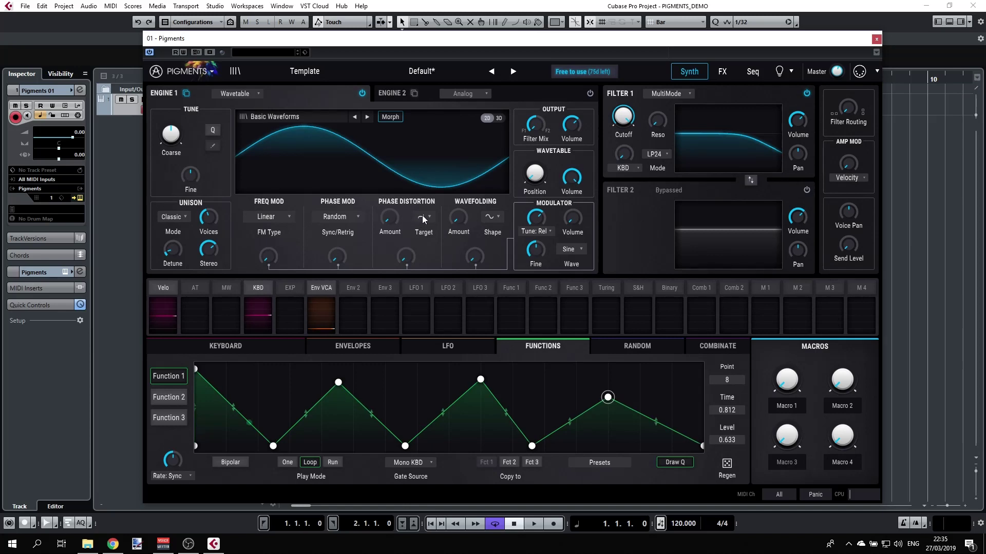
left_click(423, 214)
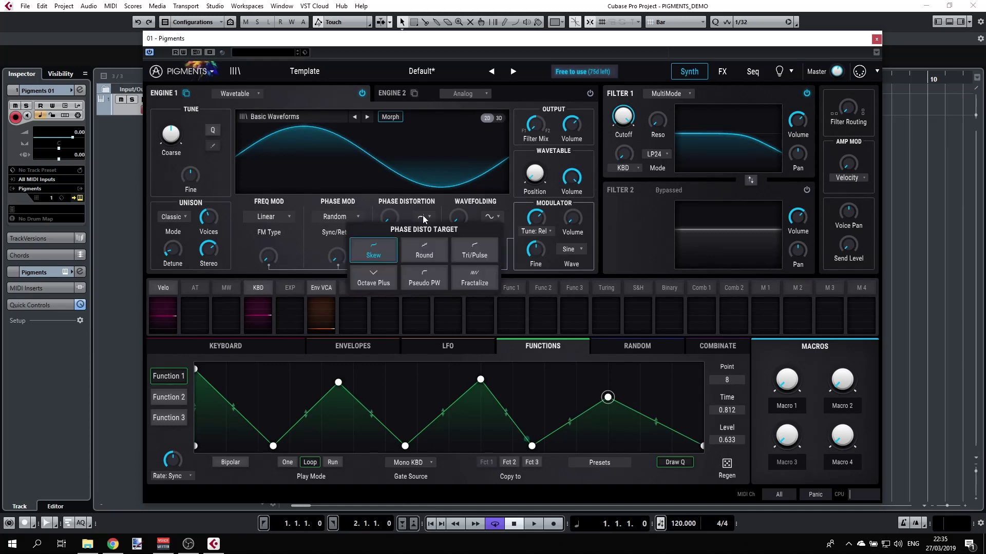
left_click(377, 251)
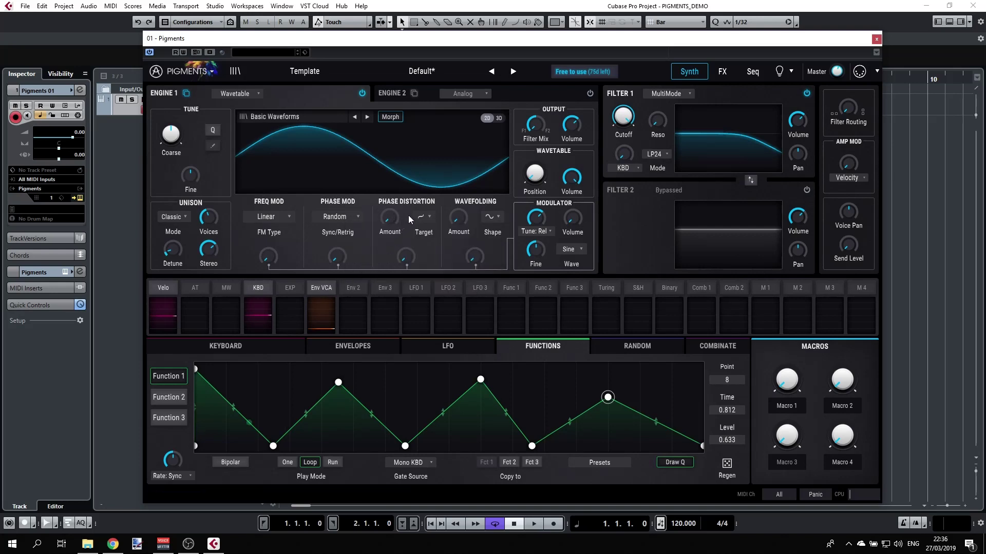
Step: Try Round as the phase distortion target while varying the phase distortion amount
left_click(422, 216)
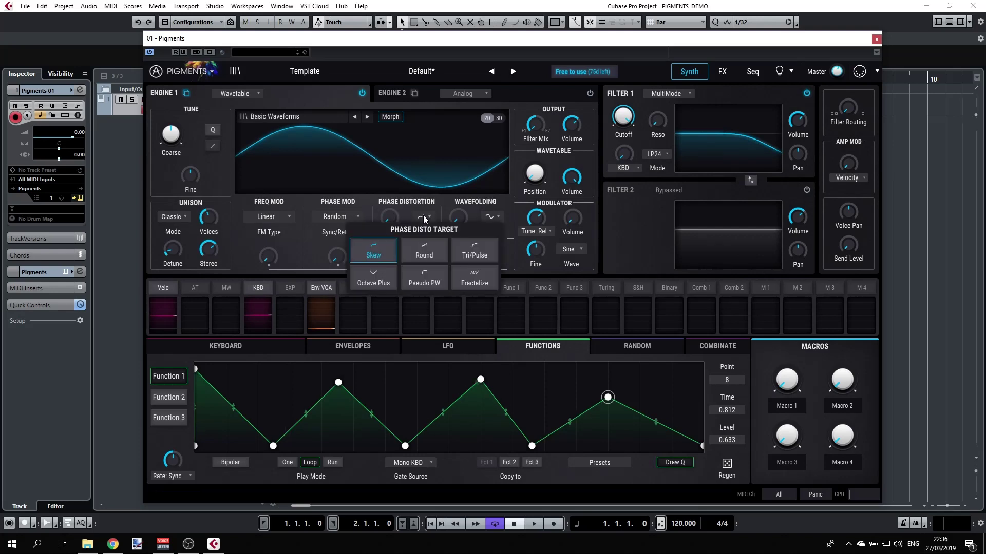
left_click(430, 259)
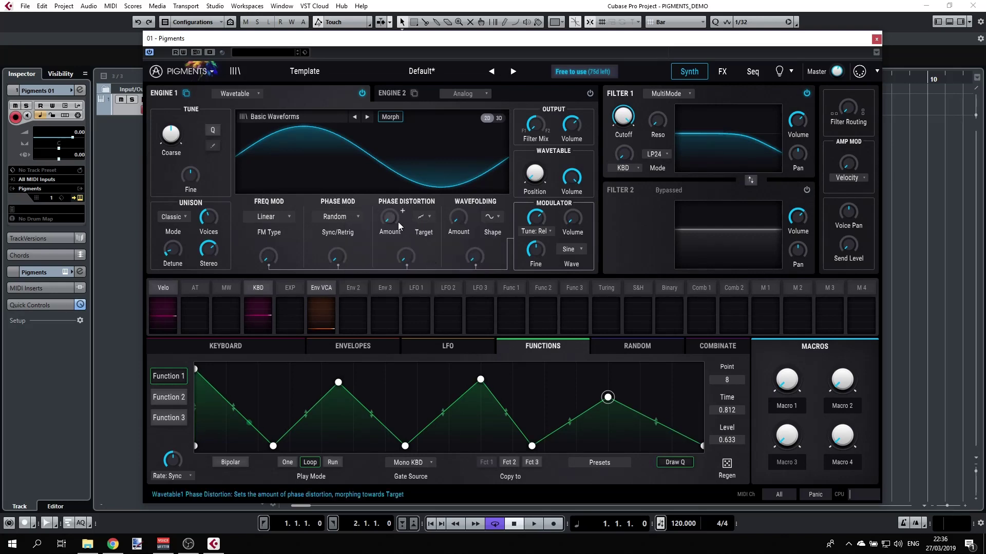
mouse_move(390, 219)
left_mouse_down()
mouse_move(390, 180)
mouse_move(390, 221)
left_mouse_up()
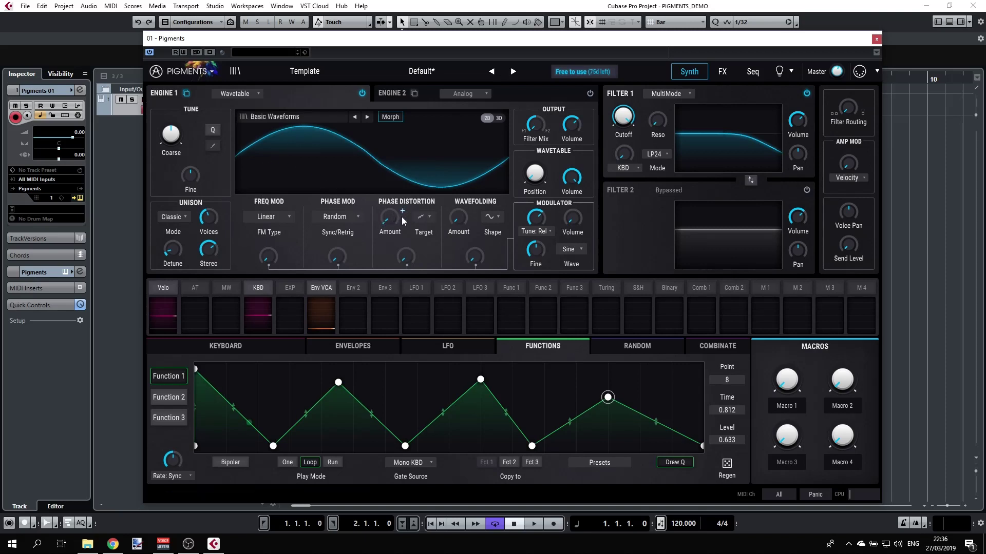
mouse_move(380, 219)
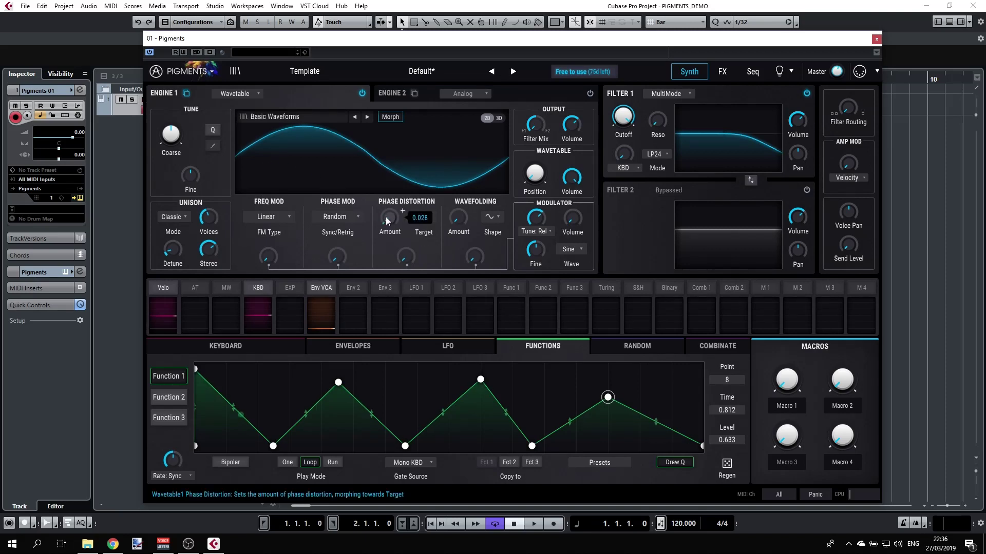
mouse_move(386, 217)
left_mouse_down()
mouse_move(386, 138)
mouse_move(386, 184)
mouse_move(403, 208)
left_mouse_up()
Step: Try Tri/Pulse as the phase distortion target and raise the phase distortion amount
left_click(433, 217)
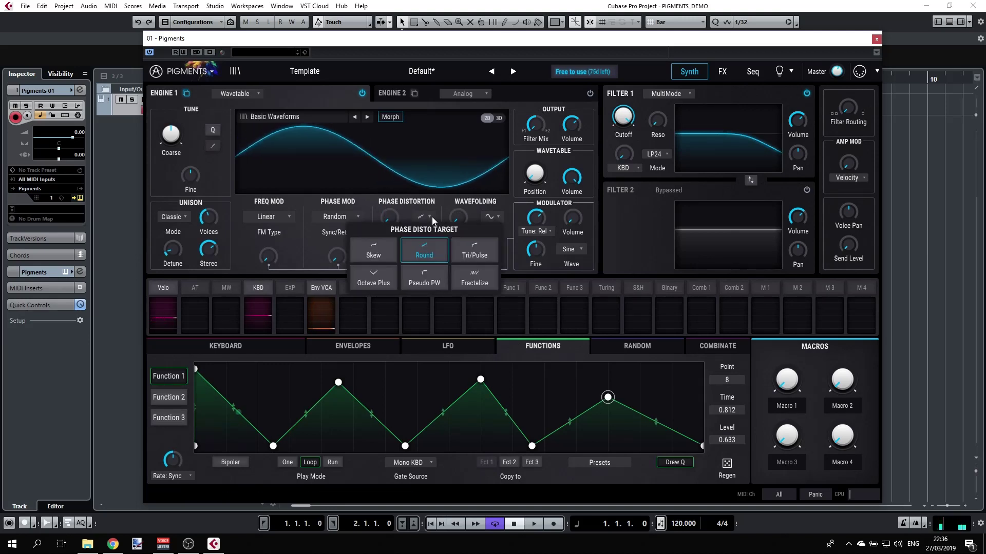
left_click(470, 247)
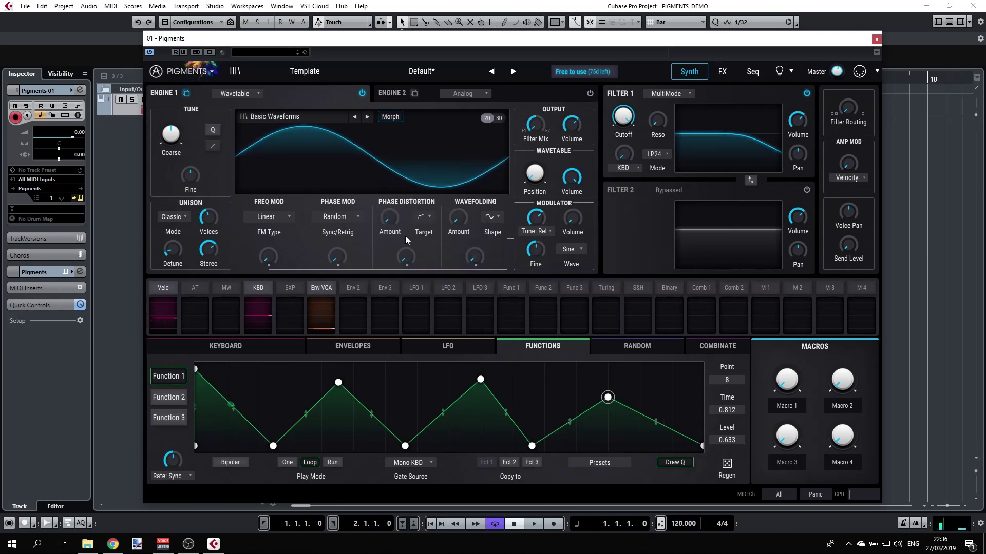
left_click_drag(393, 223, 439, 216)
Step: Set the phase distortion target to Pseudo PW, vary the phase distortion amount, and bring it back down
left_click(430, 216)
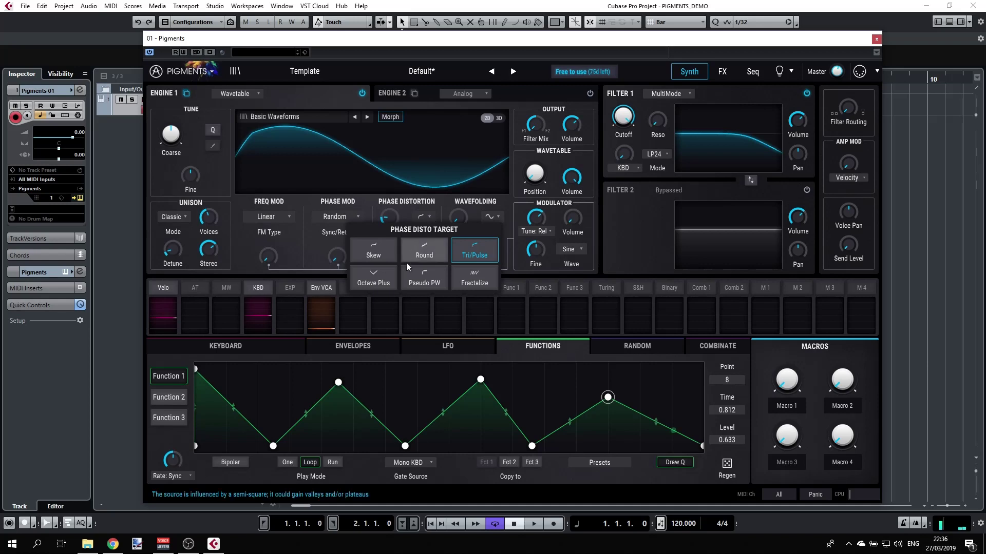
left_click(410, 285)
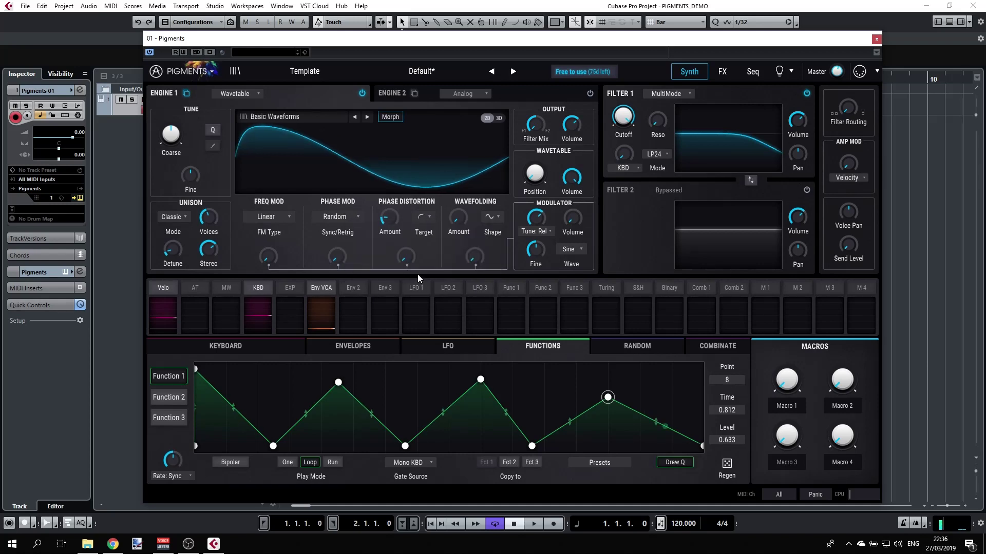
mouse_move(393, 223)
left_mouse_down()
mouse_move(384, 172)
mouse_move(391, 216)
left_mouse_up()
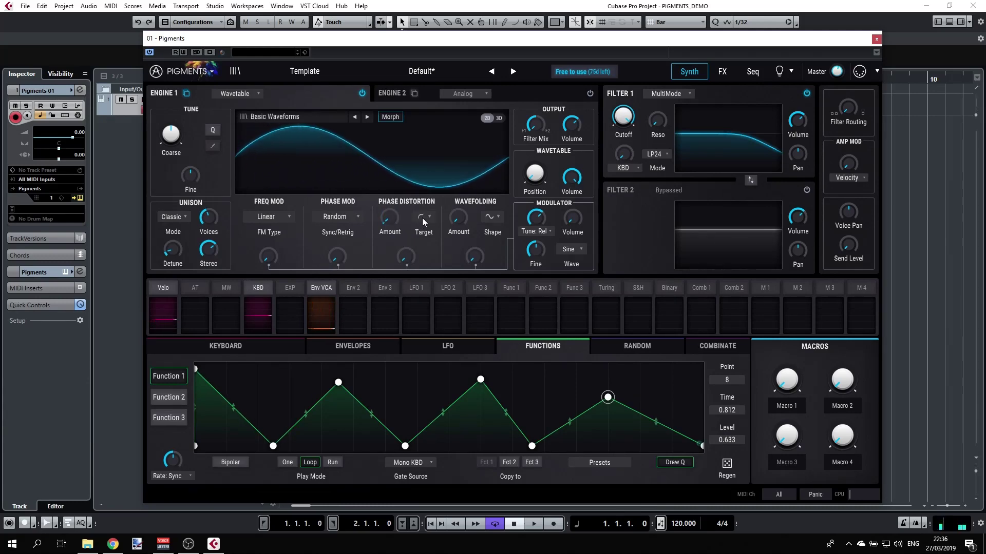
left_click(421, 218)
left_click(409, 205)
Step: Try modulating the phase distortion with the modulator while varying the distortion amount, and return both amounts to zero
mouse_move(407, 254)
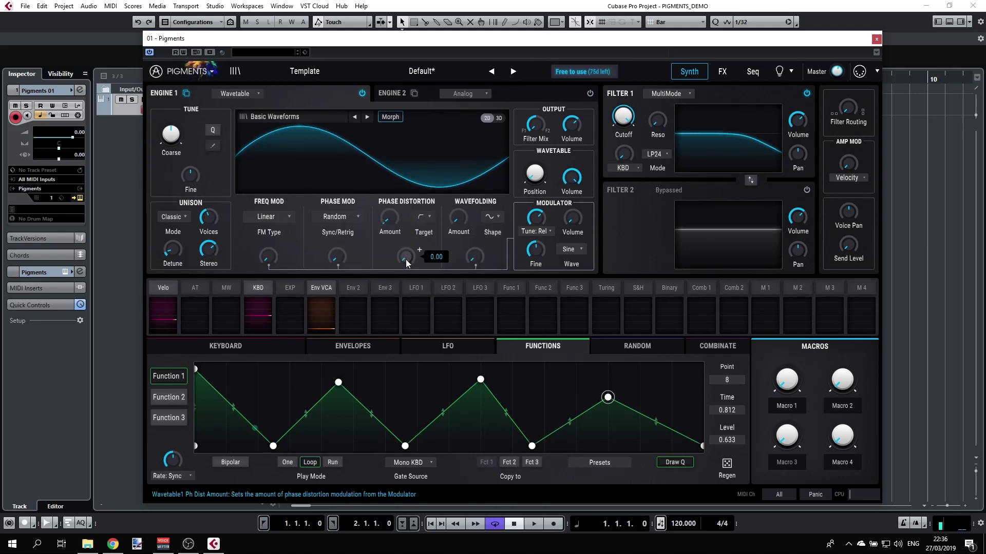
left_click_drag(405, 260, 388, 192)
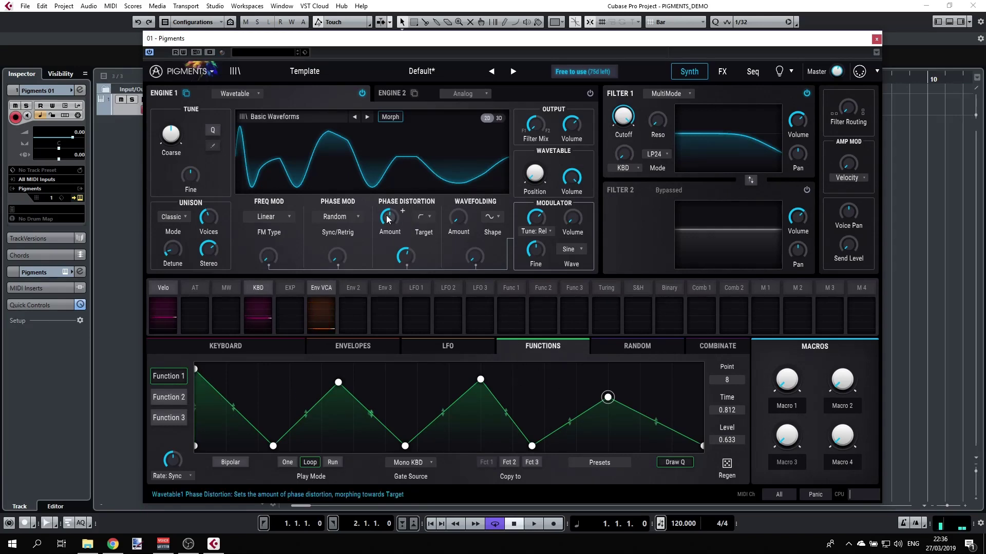
left_click_drag(388, 216, 388, 230)
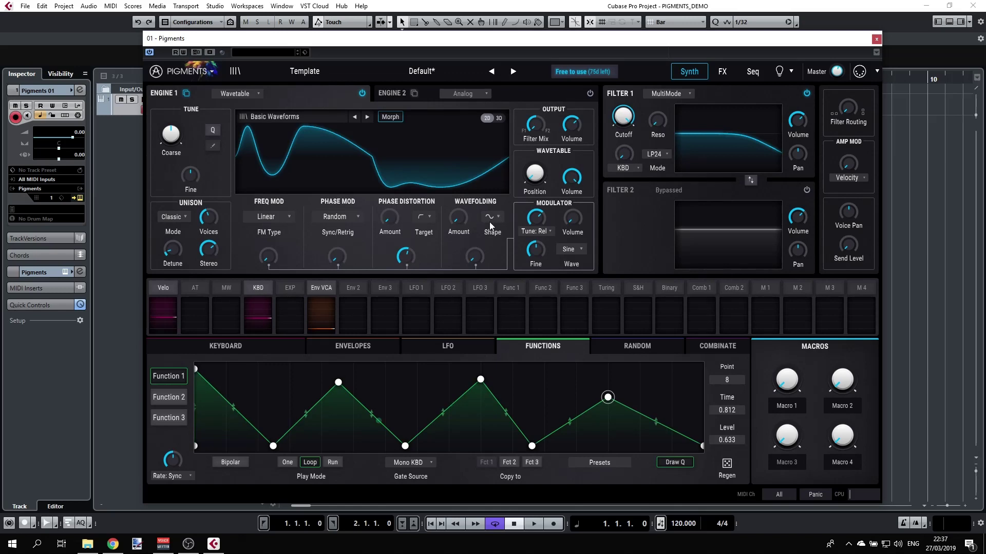
left_click_drag(409, 254, 407, 275)
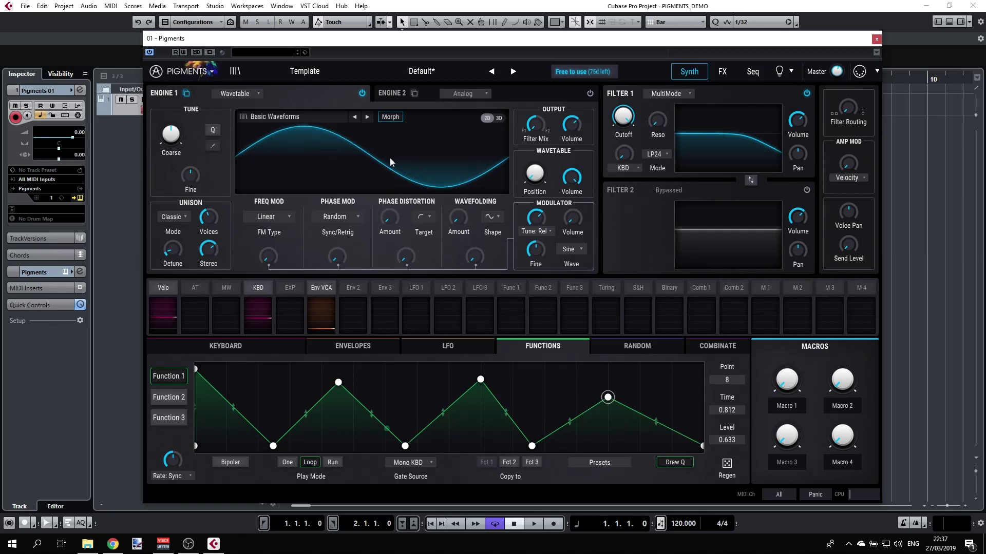
Step: Raise the wavefolding amount and set the fold shape to 2
mouse_move(457, 216)
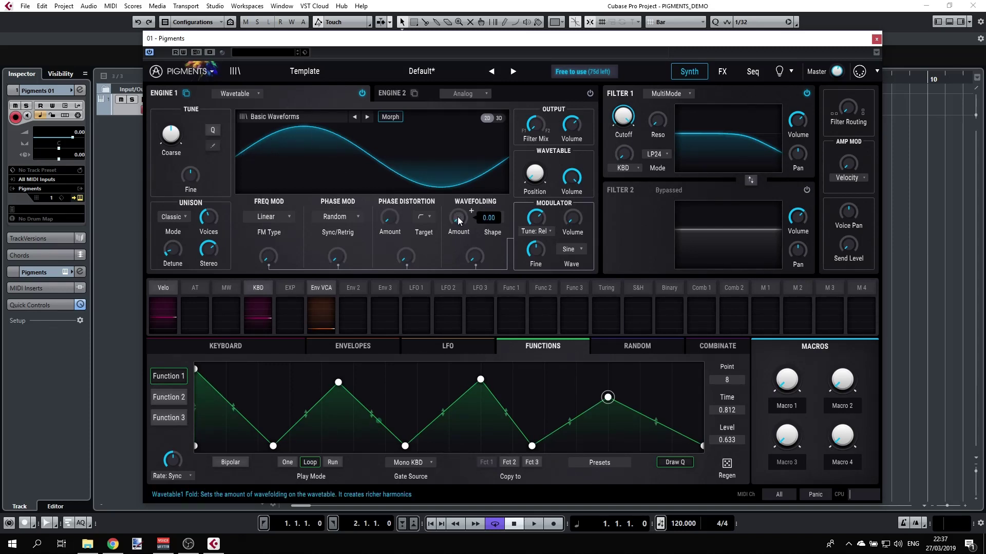
mouse_move(457, 217)
left_mouse_down()
mouse_move(457, 112)
mouse_move(460, 223)
left_mouse_up()
left_click(494, 216)
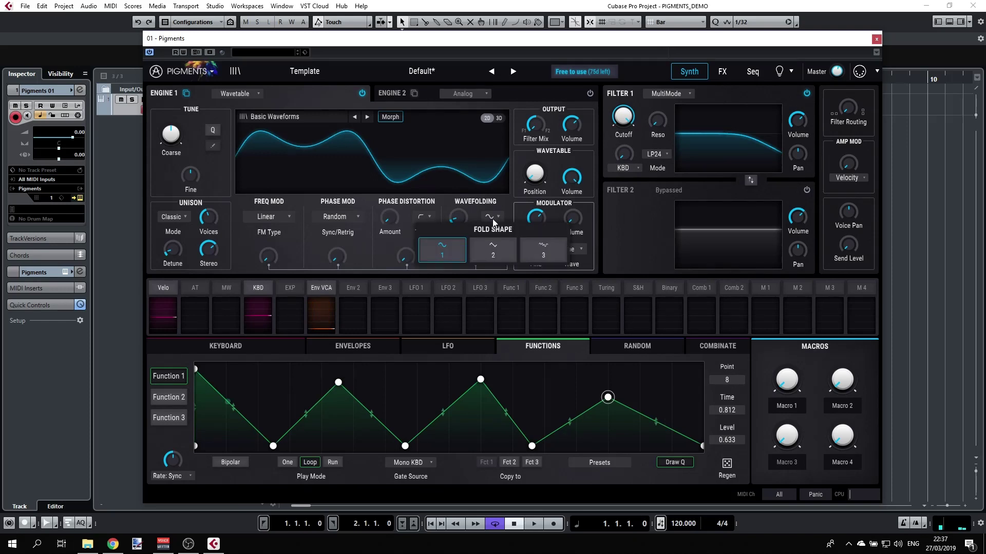
left_click(492, 245)
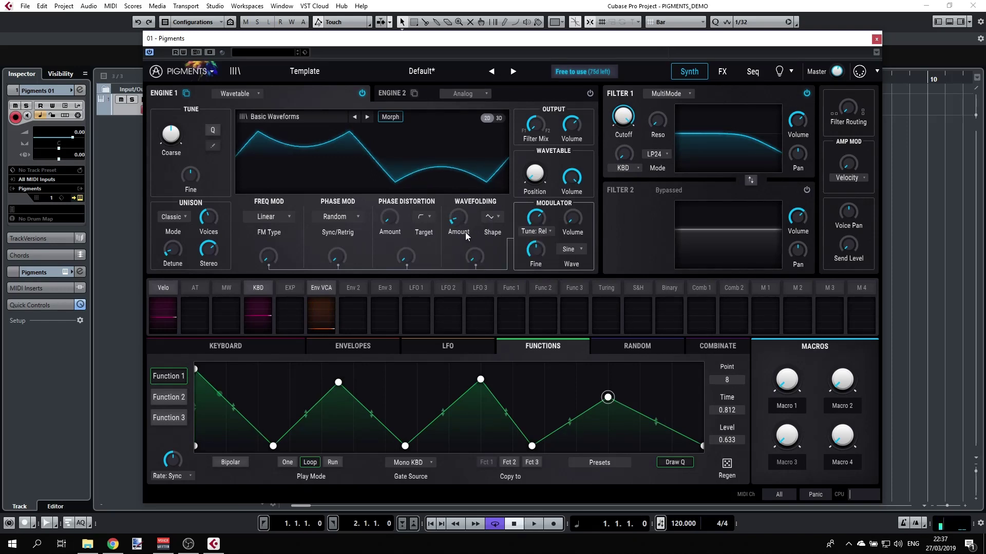
Step: Raise the wavefolding amount further with the fold shape set to 3, and try modulating the wavefolding with the modulator
left_click_drag(464, 234, 470, 222)
left_click(488, 218)
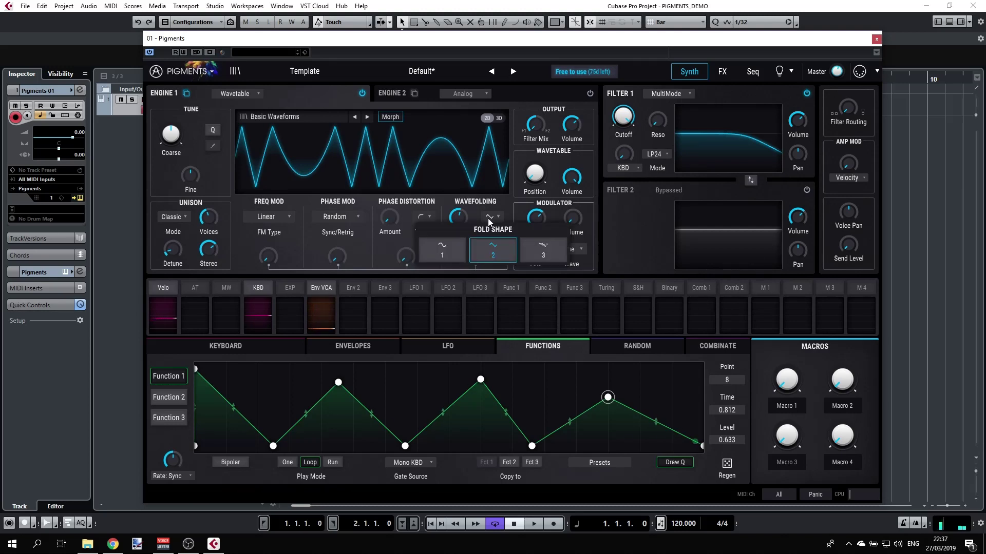
left_click(526, 247)
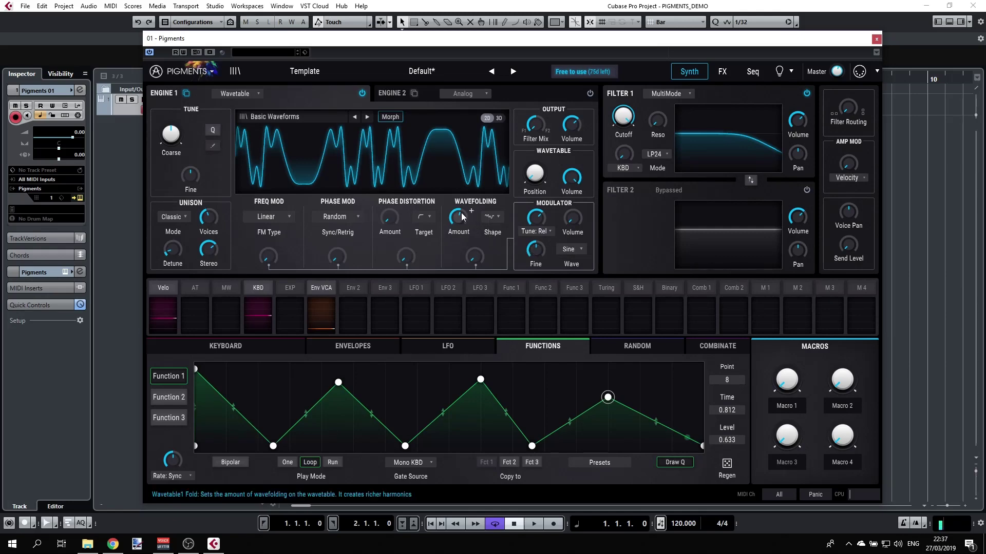
left_click_drag(461, 215, 461, 193)
mouse_move(476, 254)
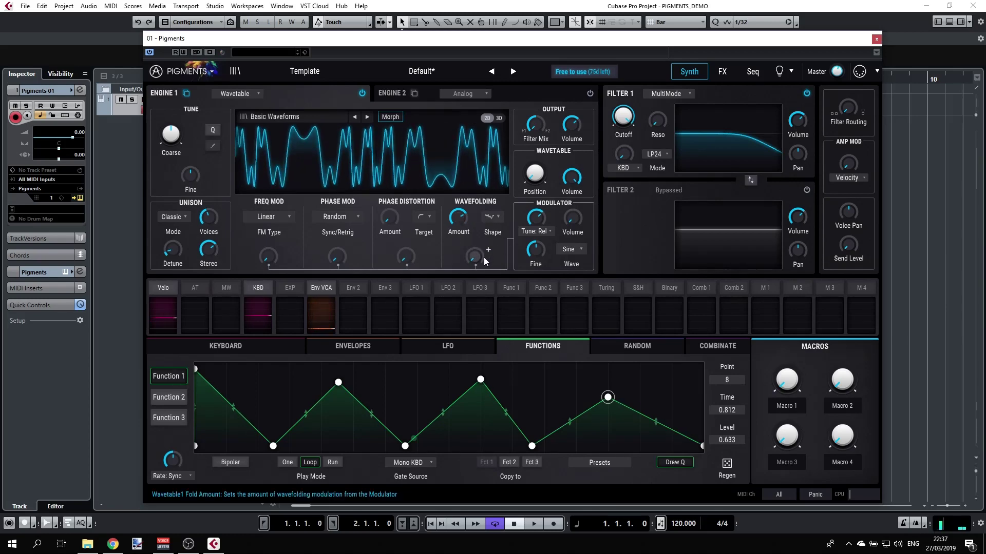
mouse_move(478, 262)
left_mouse_down()
mouse_move(479, 222)
mouse_move(478, 261)
left_mouse_up()
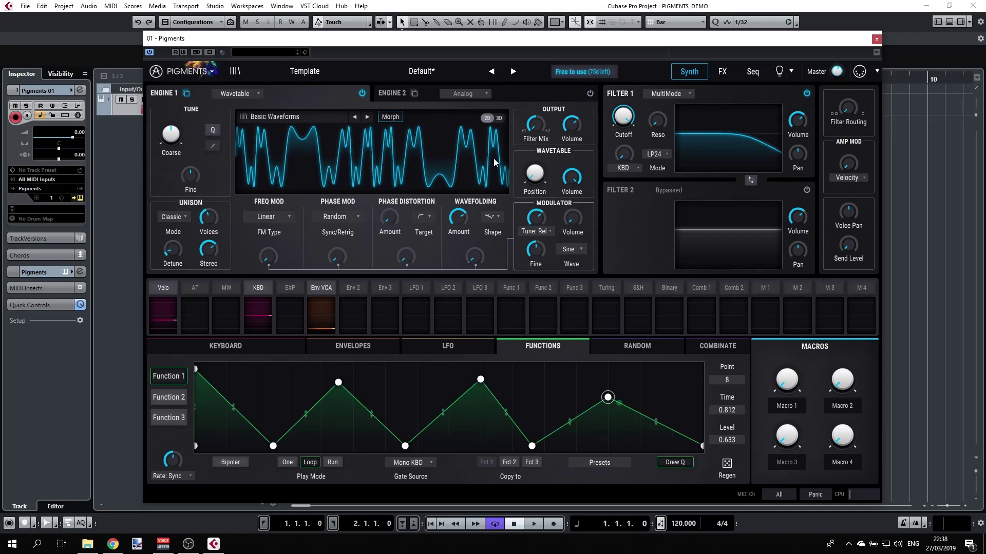
Step: Adjust Engine 1's filter mix to send 78% to Filter 1 and 22% to Filter 2
mouse_move(537, 131)
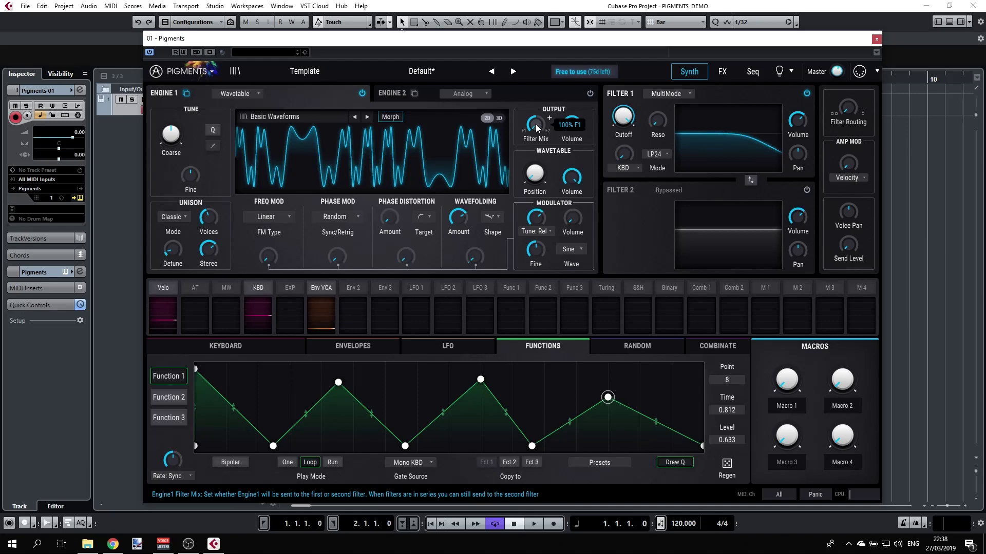
mouse_move(535, 124)
left_mouse_down()
mouse_move(534, 77)
mouse_move(535, 126)
left_mouse_up()
mouse_move(620, 160)
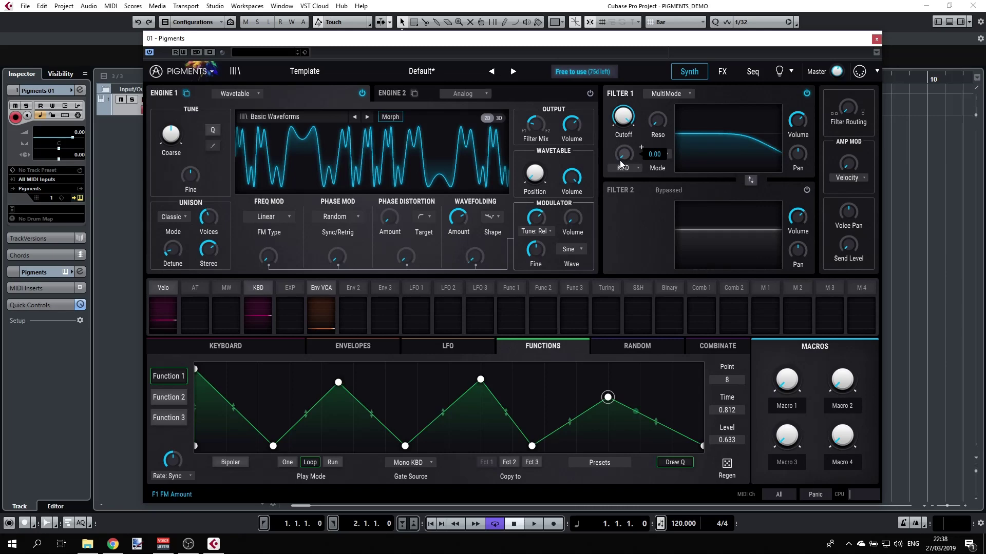
mouse_move(534, 127)
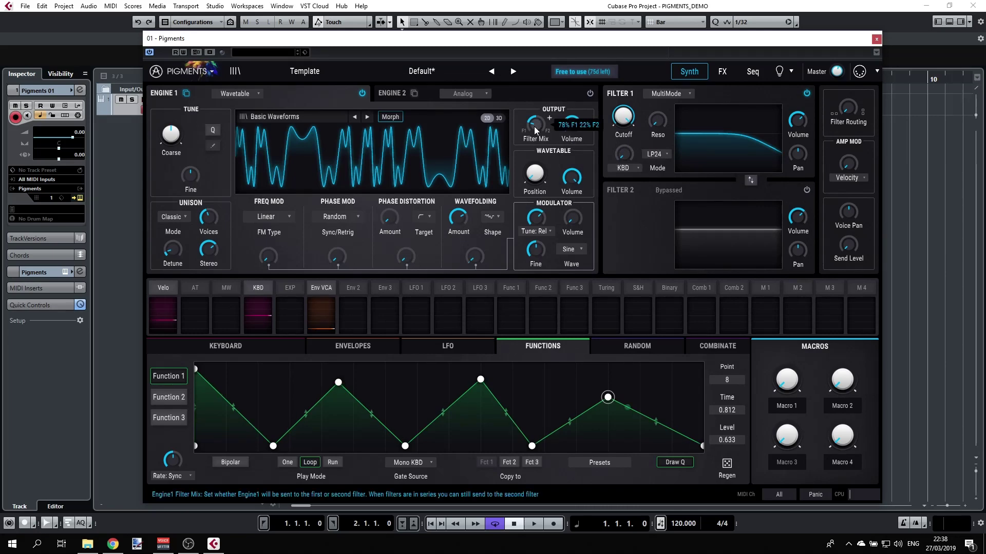